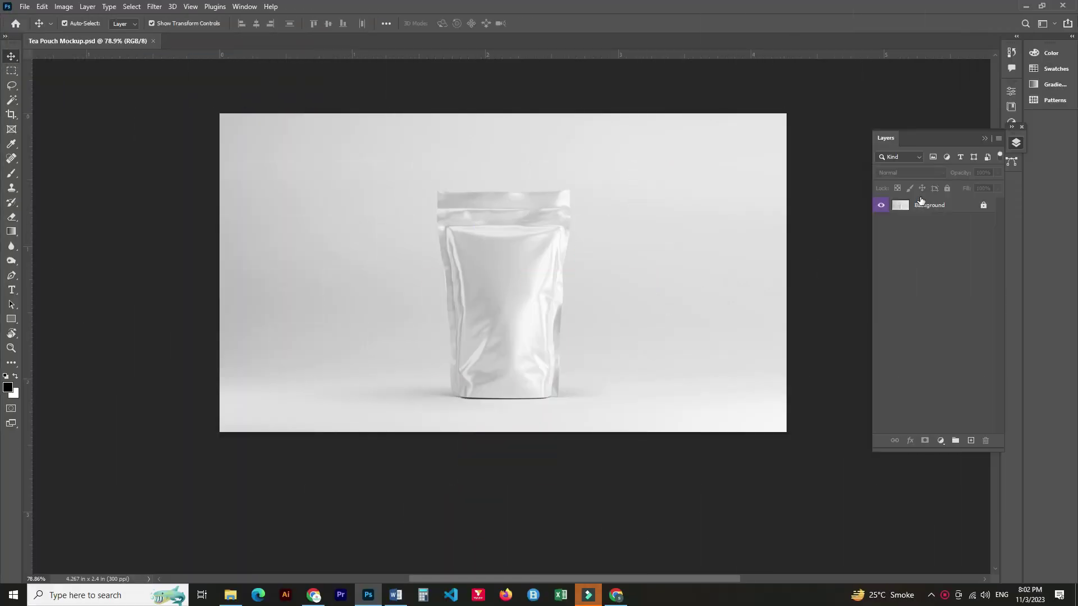
- Duplicate the mockup's Background layer with Ctrl+J to create a Background copy
click(922, 206)
key(ctrl+j)
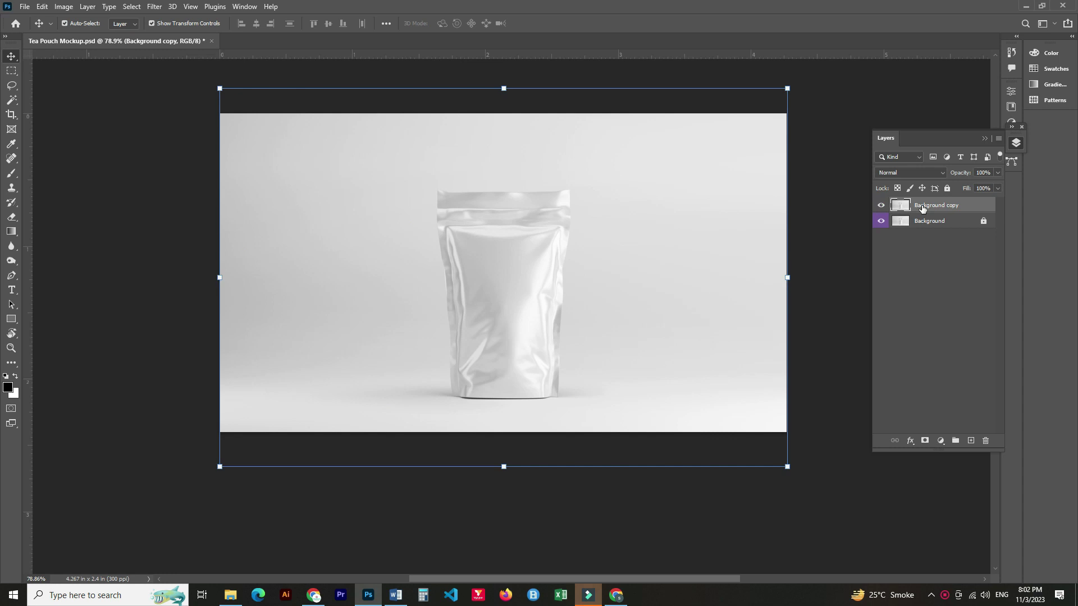
- With the Pen tool, zoom in and trace the pouch's bottom edge to the bottom-right corner
click(12, 275)
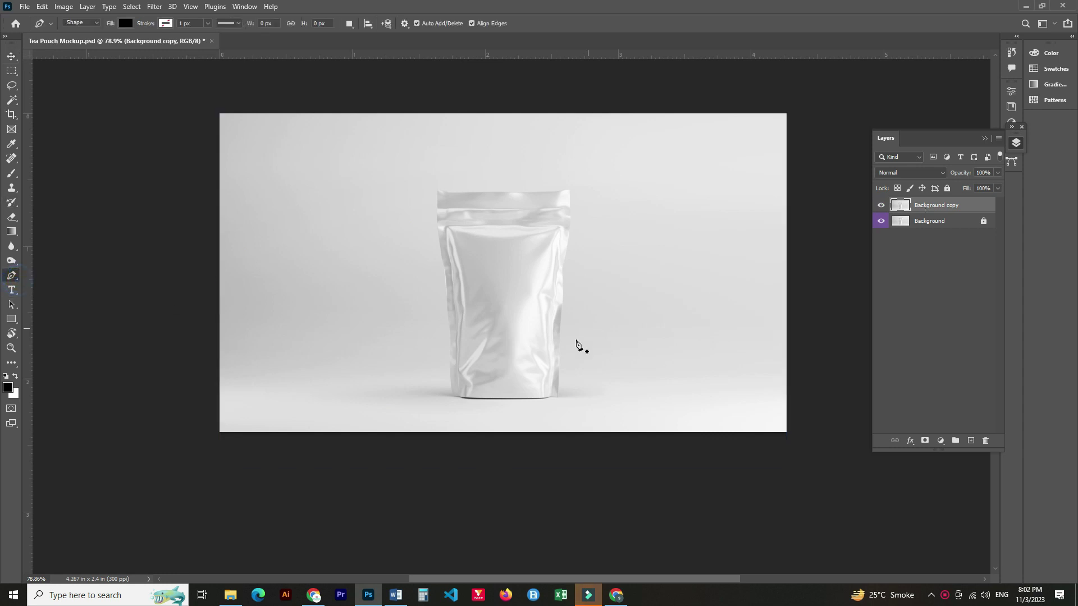
scroll(550, 390, up, 3)
scroll(520, 402, up, 3)
scroll(519, 402, up, 2)
scroll(446, 440, up, 2)
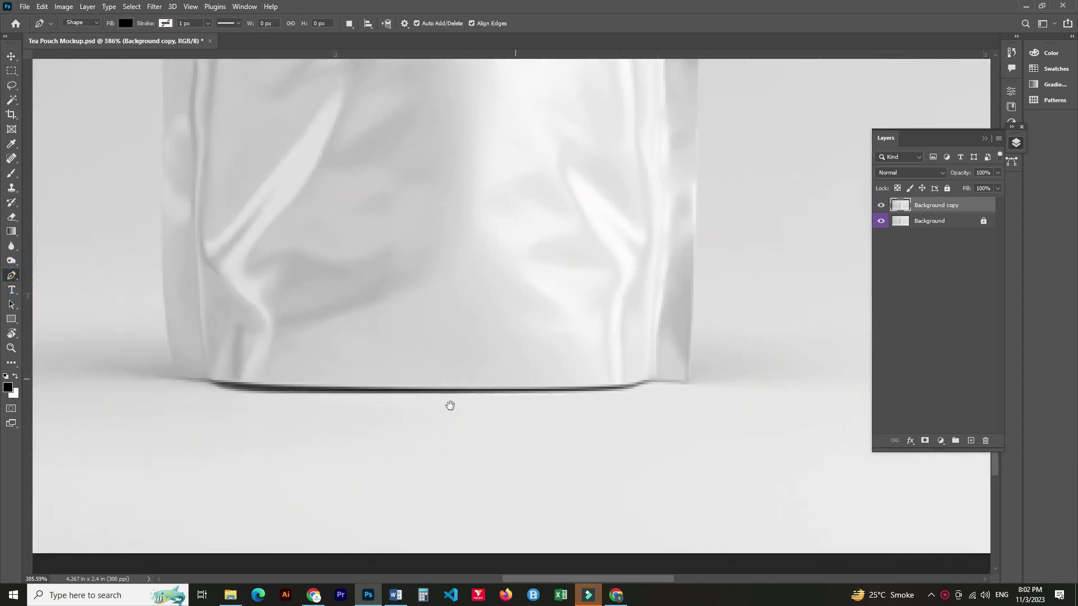
scroll(450, 405, up, 2)
scroll(301, 421, up, 2)
drag(304, 388, 525, 385)
scroll(308, 375, down, 2)
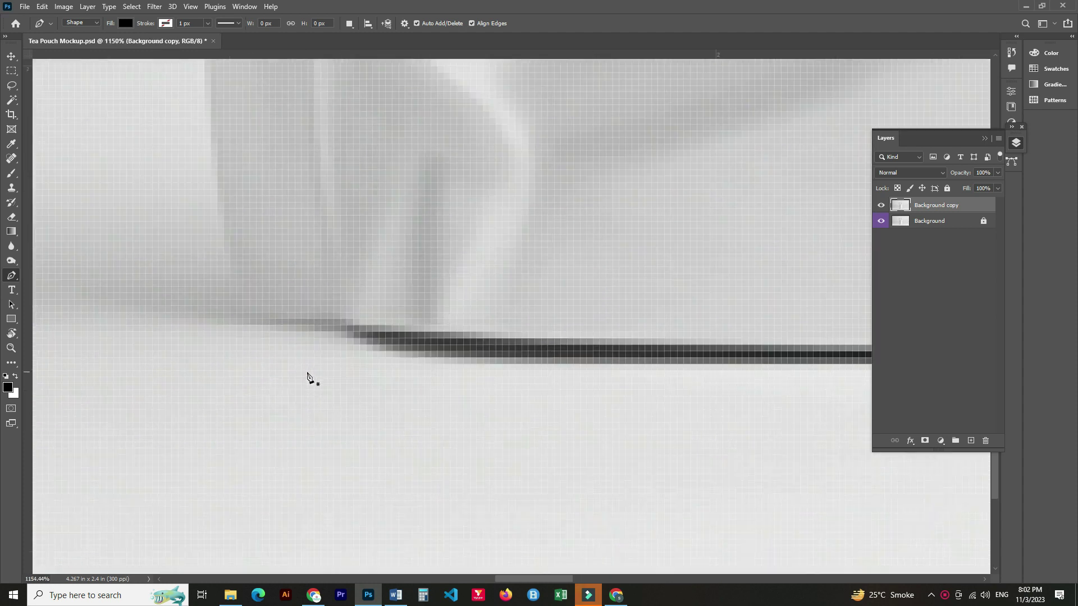
click(331, 328)
drag(553, 347, 458, 358)
scroll(442, 347, down, 2)
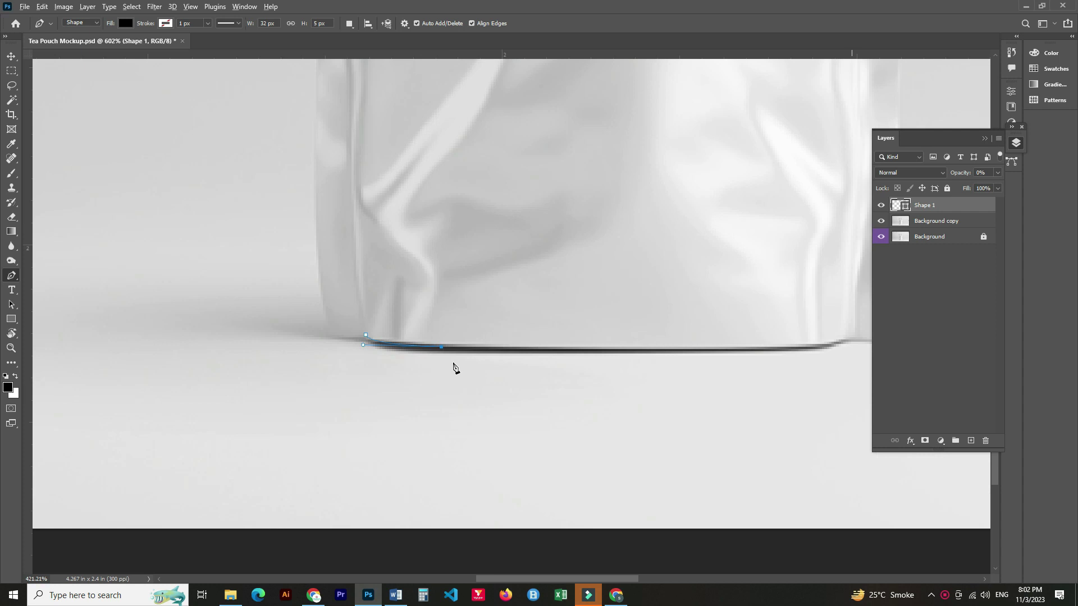
scroll(452, 366, up, 1)
drag(610, 390, 605, 403)
click(609, 388)
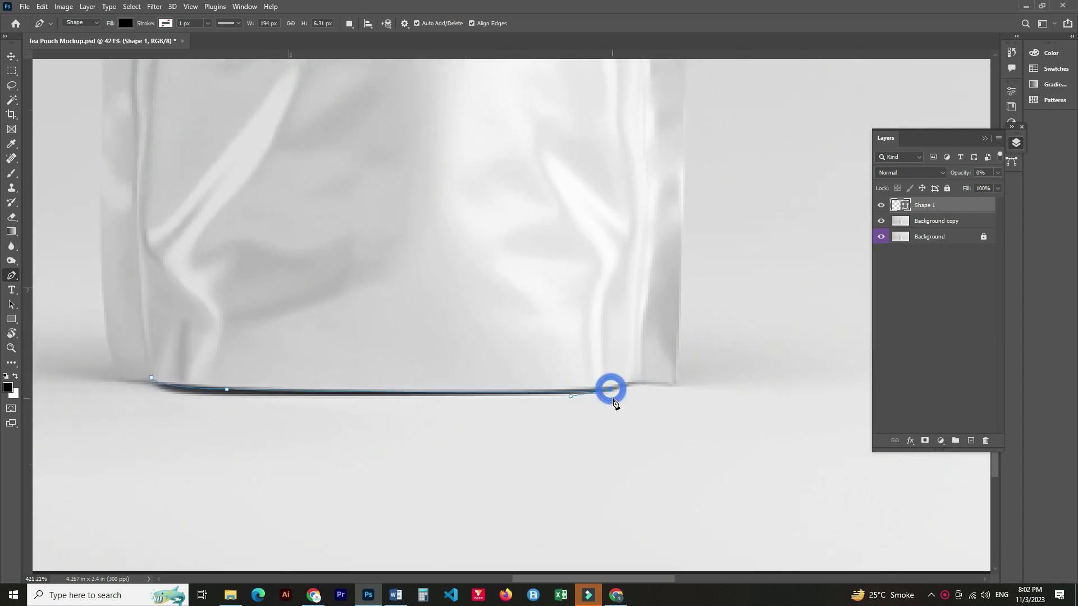
scroll(635, 401, up, 2)
drag(643, 364, 671, 362)
click(708, 365)
scroll(702, 348, down, 3)
- Trace the pouch's right side up toward the top, redrawing one misplaced curve point
click(671, 381)
scroll(676, 348, up, 1)
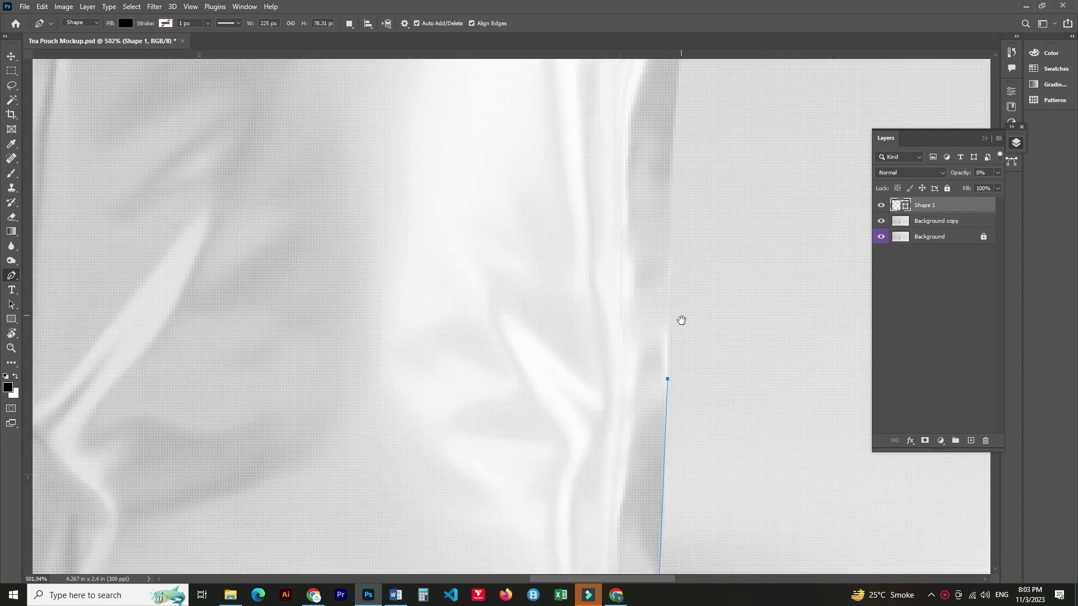
scroll(680, 304, up, 1)
drag(679, 272, 653, 178)
scroll(652, 287, down, 2)
key(ctrl+z)
drag(658, 275, 653, 244)
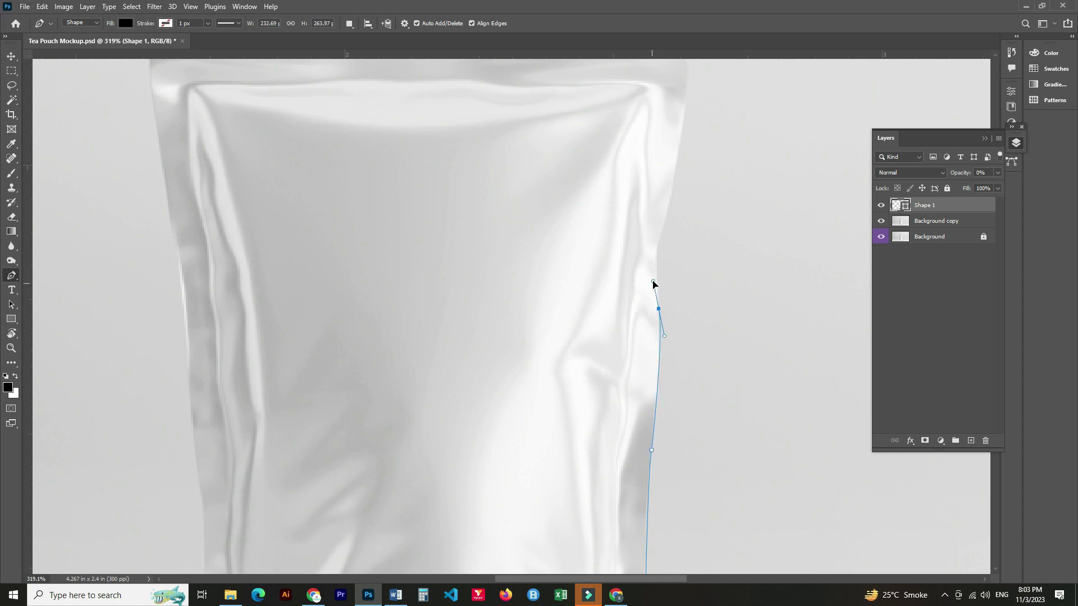
scroll(660, 313, down, 2)
drag(660, 313, 597, 383)
scroll(597, 383, up, 2)
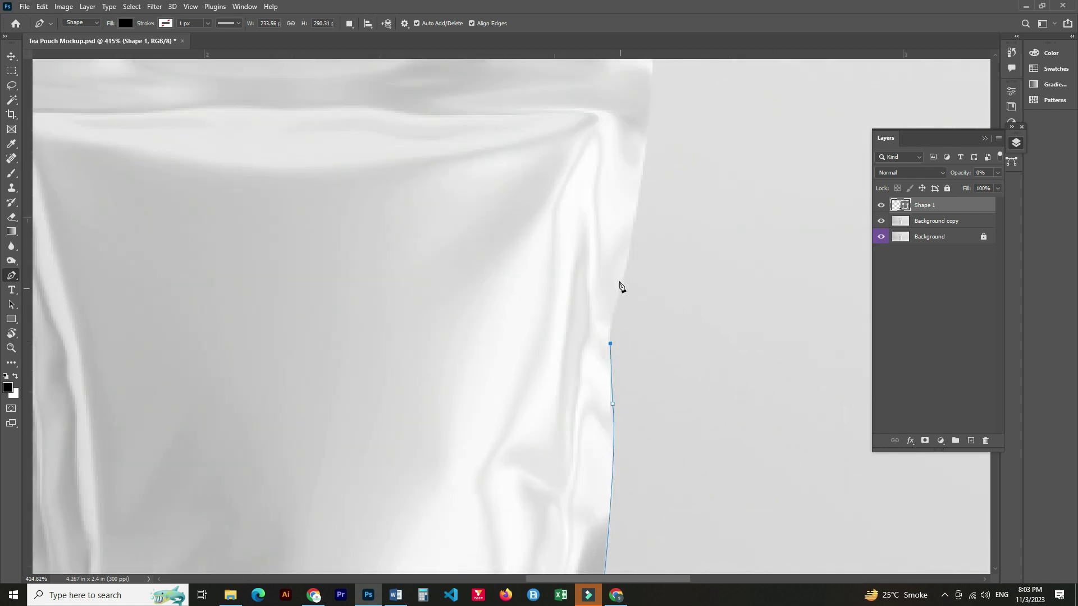
scroll(613, 375, down, 3)
click(609, 369)
scroll(609, 369, up, 4)
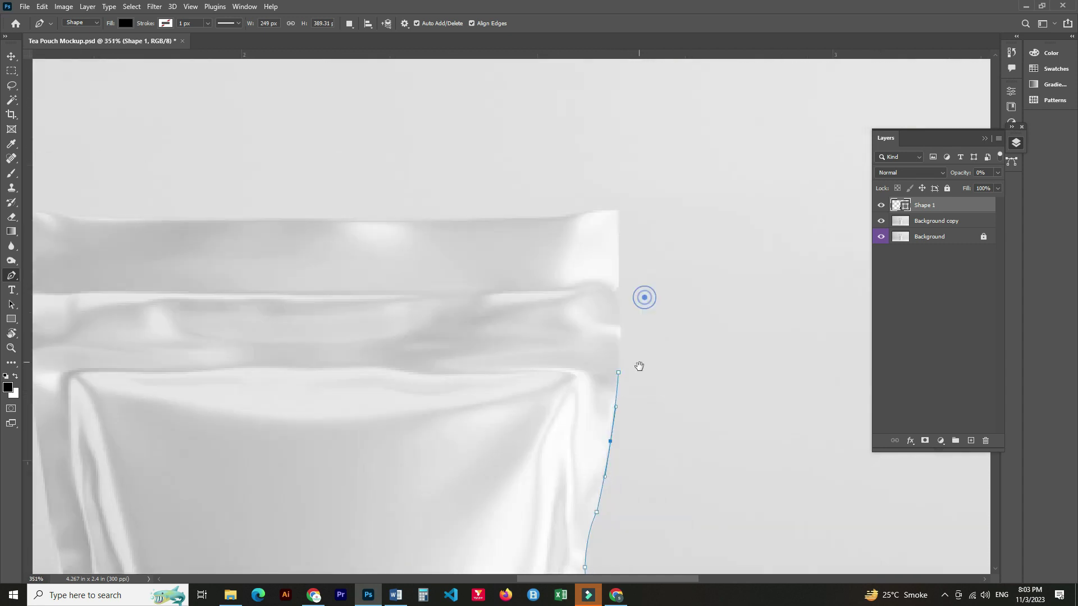
scroll(613, 368, down, 2)
click(618, 228)
scroll(554, 325, up, 3)
click(667, 401)
- Curve the outline over the top-right corner, along the top edge and around the top-left corner
drag(551, 357, 580, 526)
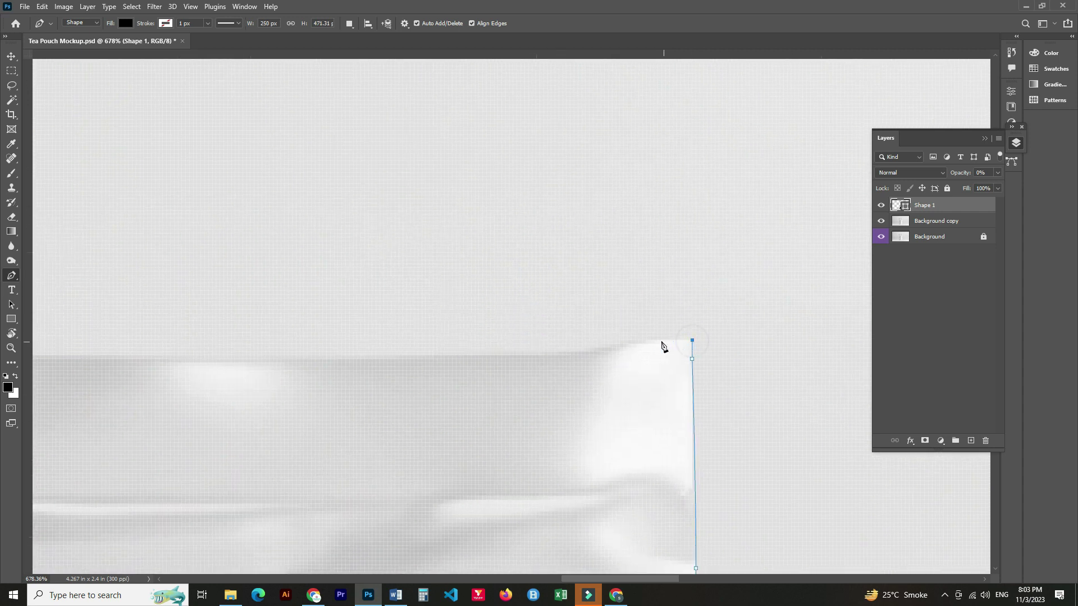
drag(350, 396, 500, 380)
drag(842, 324, 800, 324)
drag(722, 338, 684, 351)
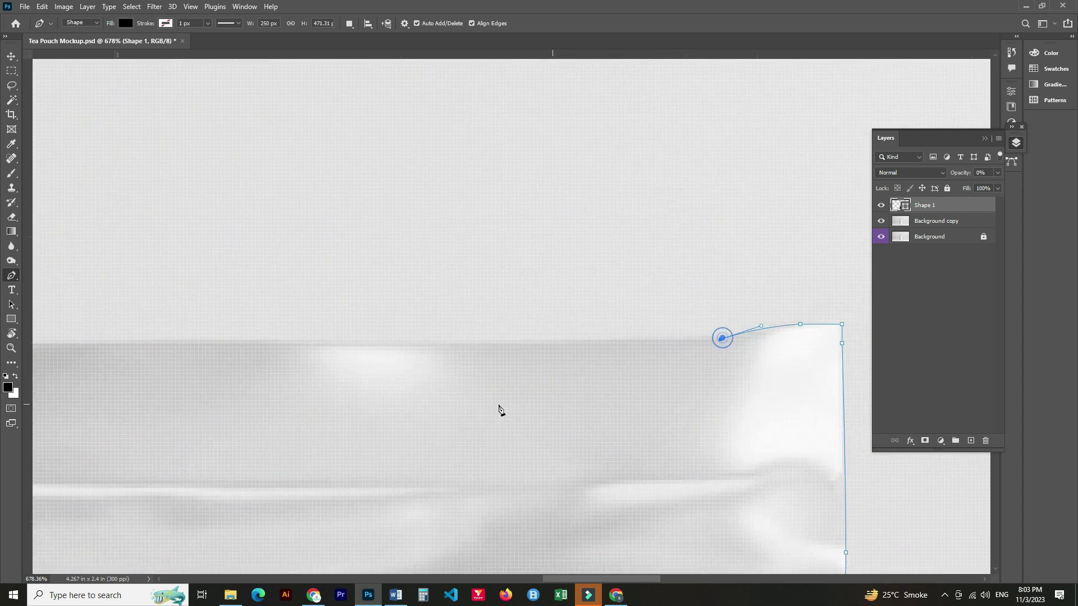
scroll(499, 409, down, 3)
scroll(409, 409, down, 2)
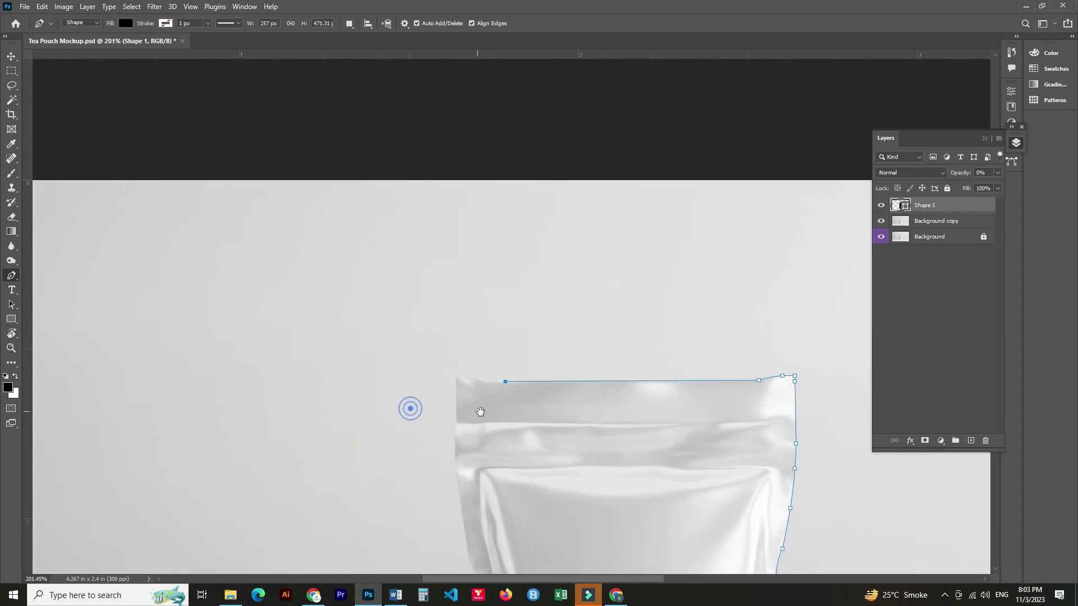
scroll(457, 365, up, 3)
drag(454, 358, 430, 348)
alt+click(454, 358)
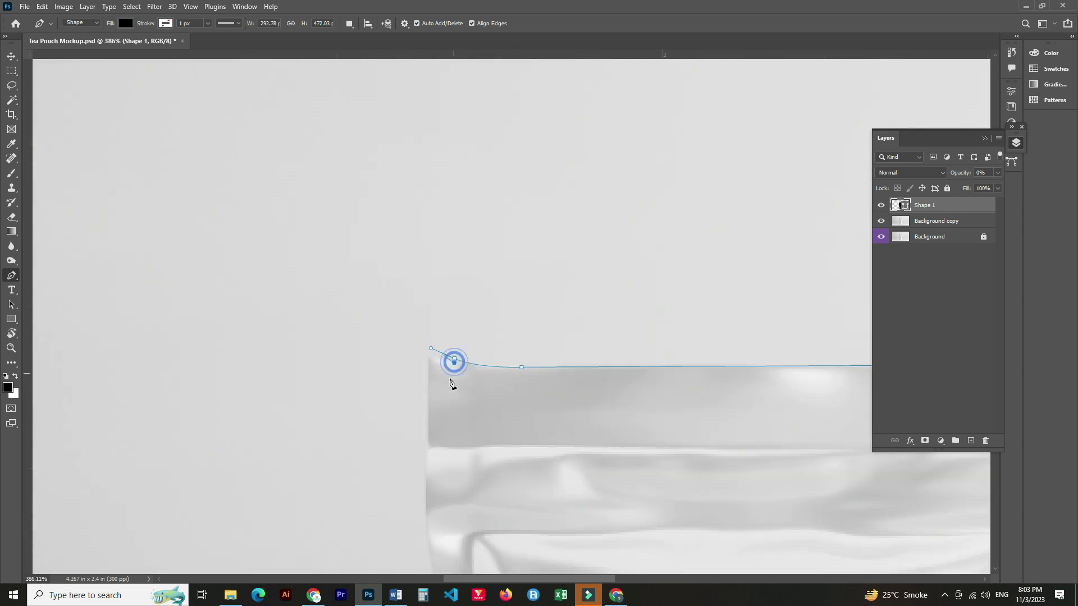
scroll(452, 380, up, 2)
click(415, 335)
drag(407, 340, 408, 347)
- Trace the pouch's left side down to the bottom and close the path
click(407, 508)
scroll(494, 505, down, 2)
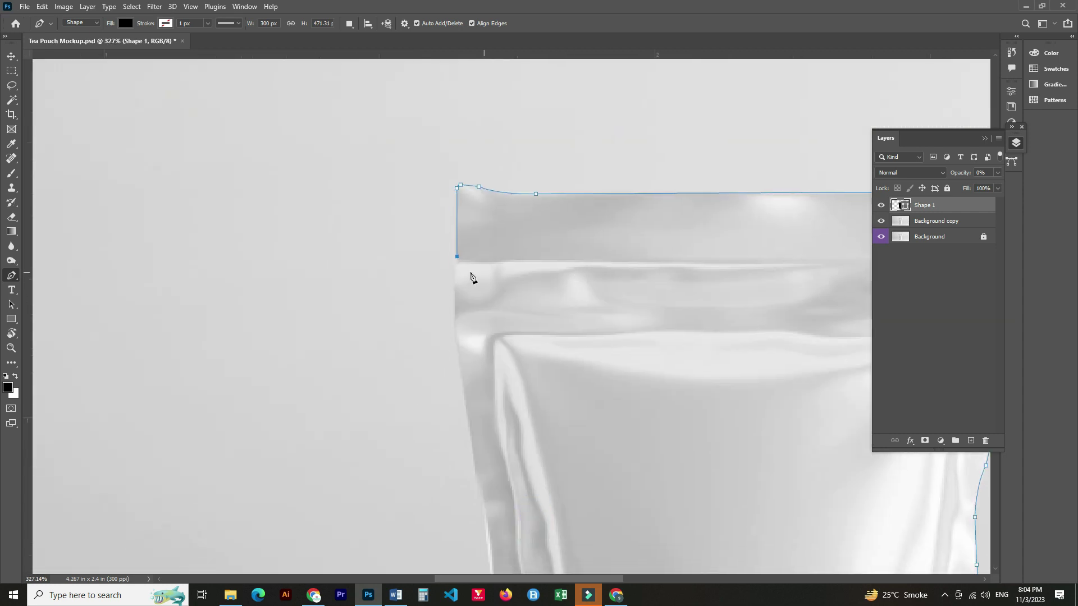
drag(465, 257, 460, 265)
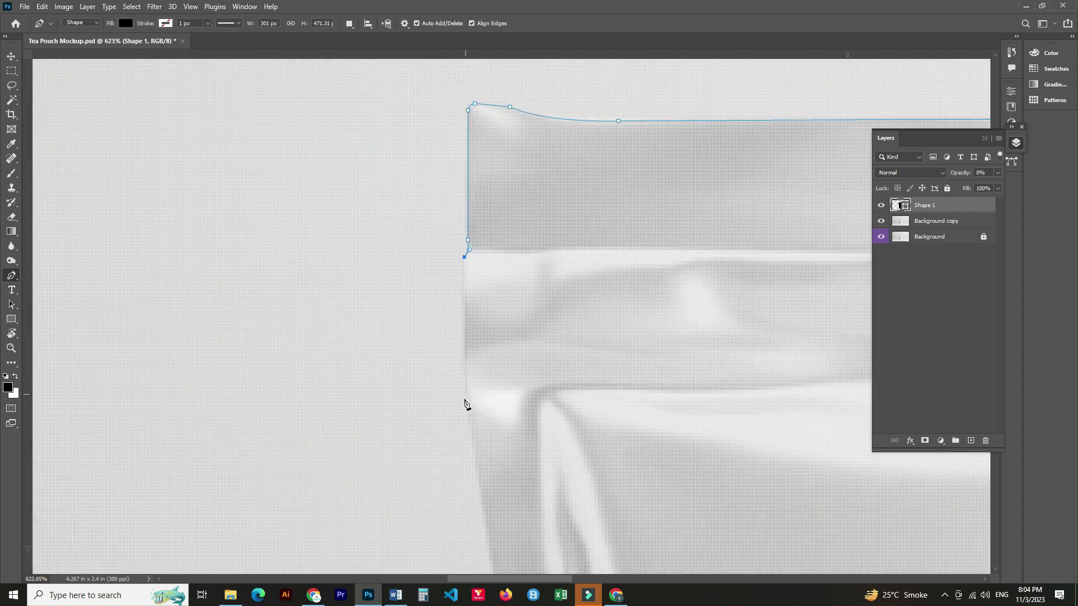
scroll(465, 418, down, 1)
scroll(509, 353, down, 2)
scroll(497, 326, down, 3)
drag(499, 358, 502, 379)
drag(585, 429, 602, 205)
click(539, 262)
click(541, 324)
scroll(614, 351, down, 2)
click(549, 366)
click(558, 399)
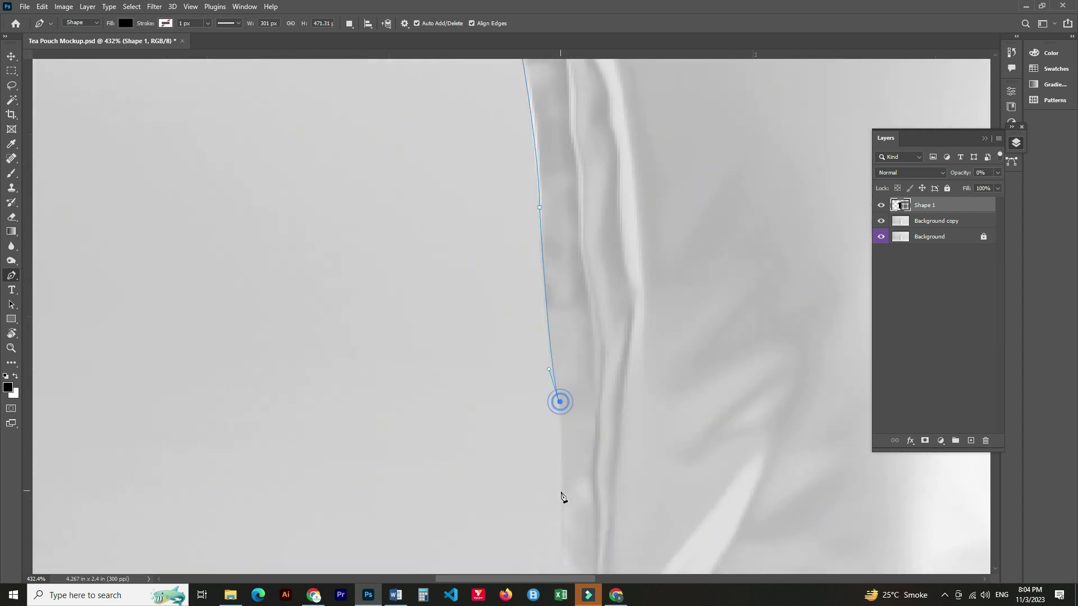
scroll(556, 461, down, 3)
drag(552, 393, 554, 404)
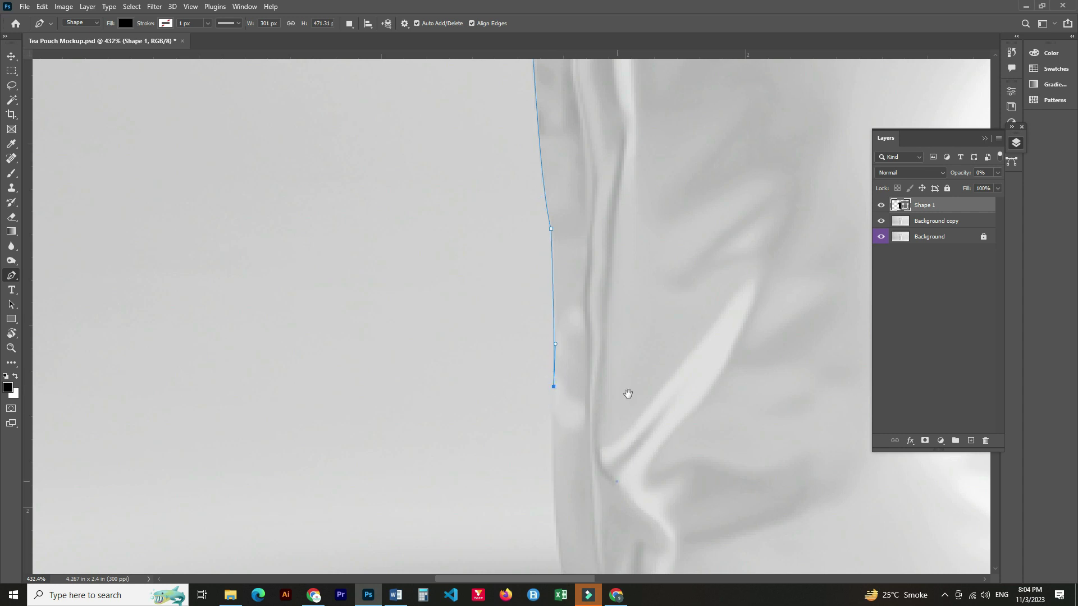
scroll(626, 392, down, 4)
mouse_move(576, 358)
mouse_down()
mouse_move(588, 398)
mouse_move(635, 376)
mouse_up()
scroll(588, 398, up, 3)
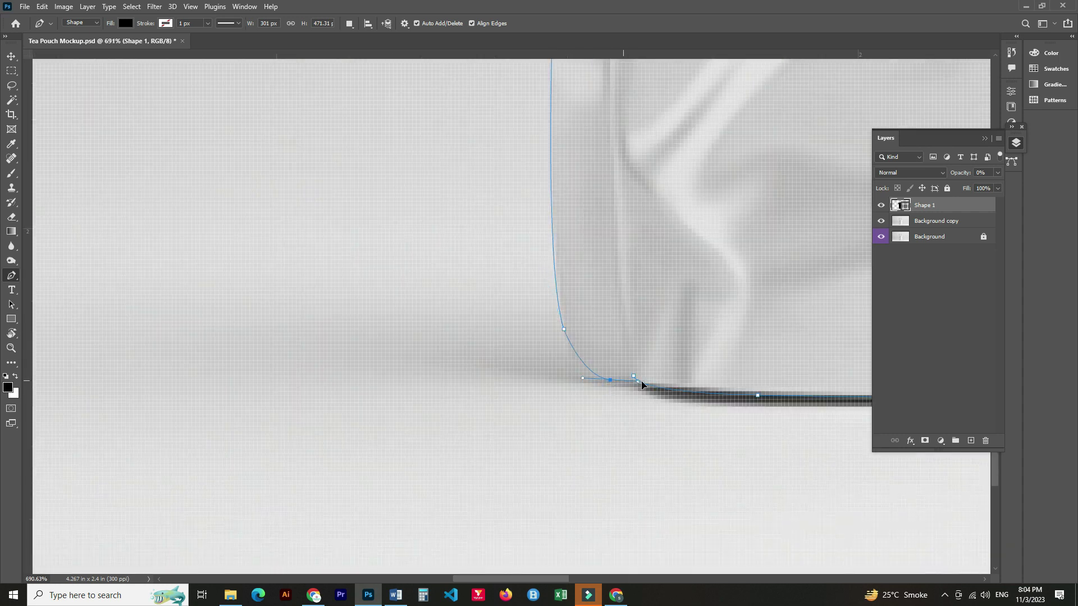
scroll(614, 386, down, 2)
scroll(604, 416, down, 2)
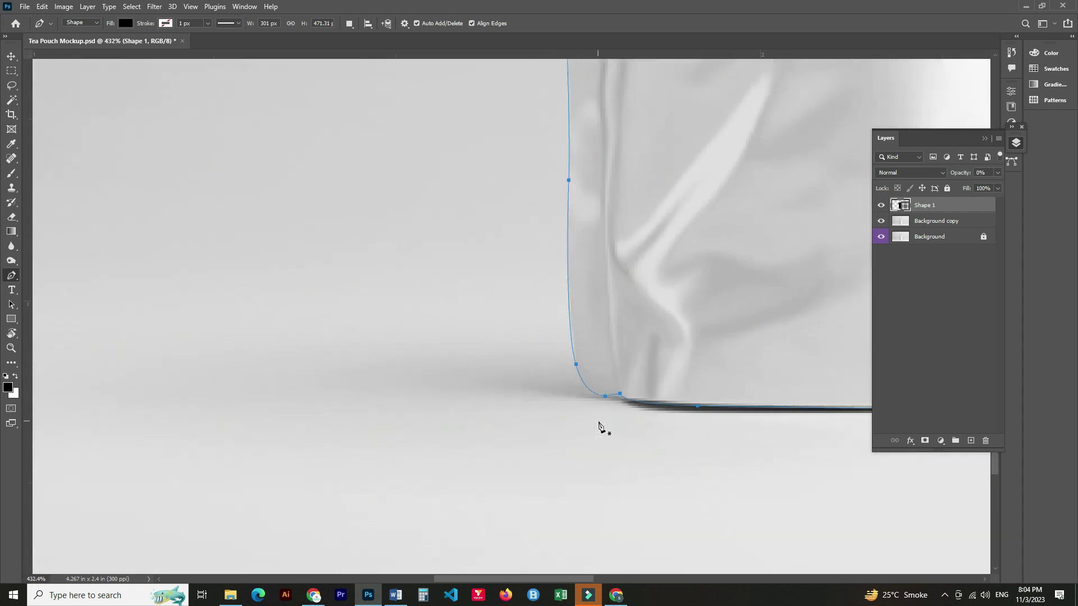
scroll(603, 433, down, 2)
scroll(606, 435, down, 2)
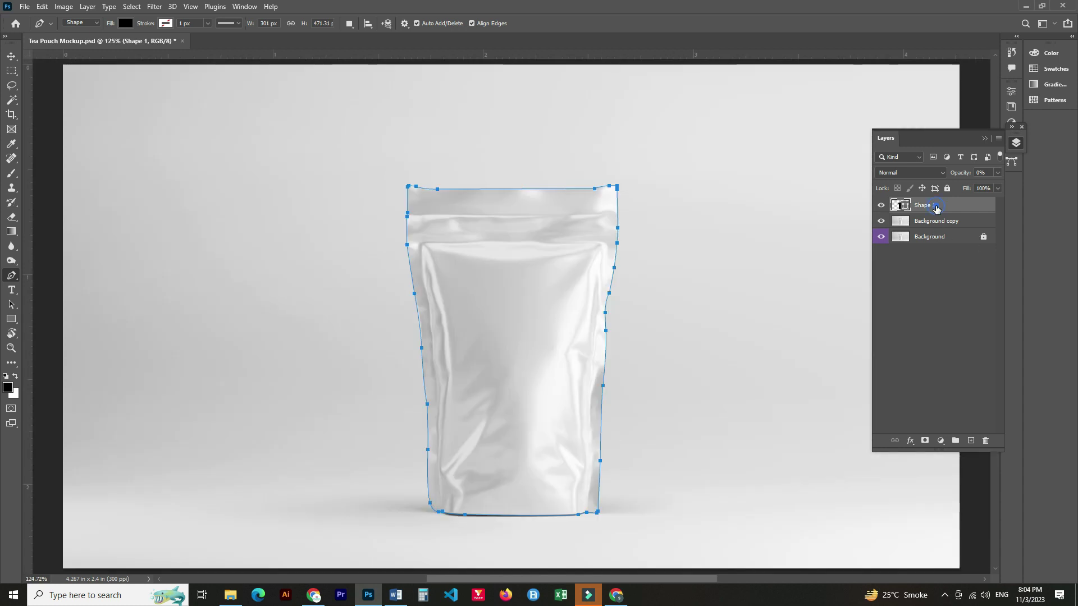
- Copy the pouch selection onto three layers named Shadow, Midtone and Light
ctrl+click(900, 205)
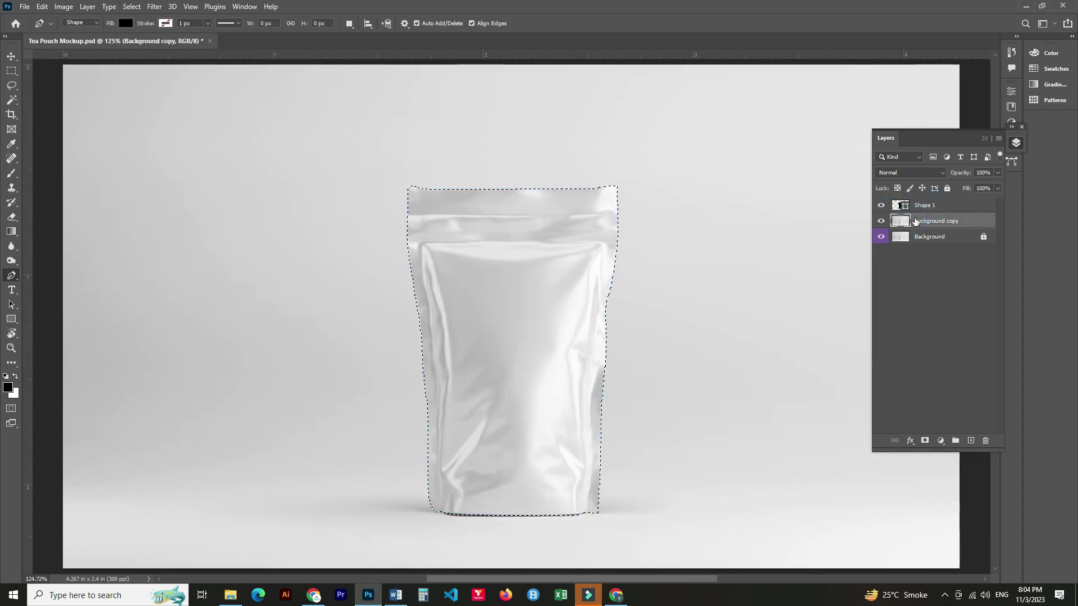
key(ctrl+j)
key(ctrl+j)
key(ctrl+j)
double_click(916, 221)
text(Shadow)
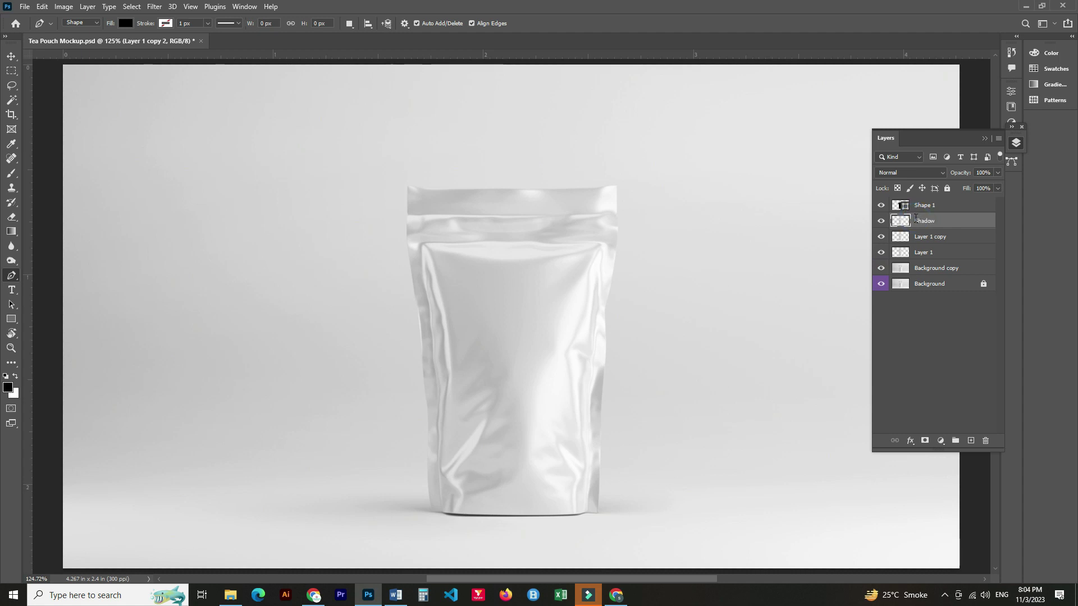
key(Return)
double_click(936, 236)
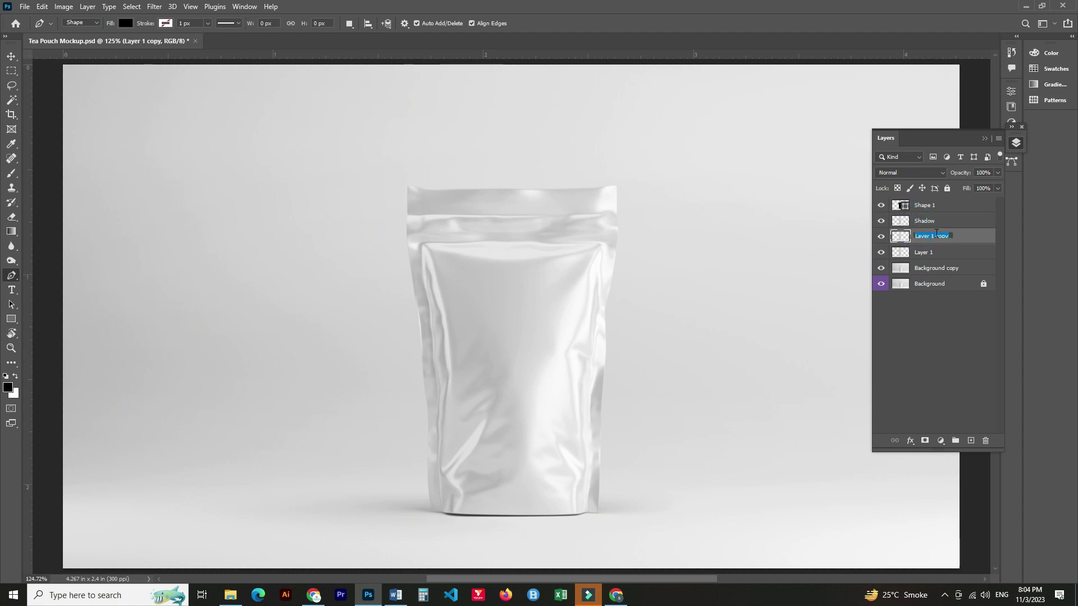
text(Midtone)
key(Return)
click(950, 256)
key(ctrl+j)
double_click(933, 251)
key(Return)
- Group the Shadow, Midtone and Light layers into a group named Tex
shift+click(953, 224)
key(ctrl+g)
double_click(926, 218)
key(Return)
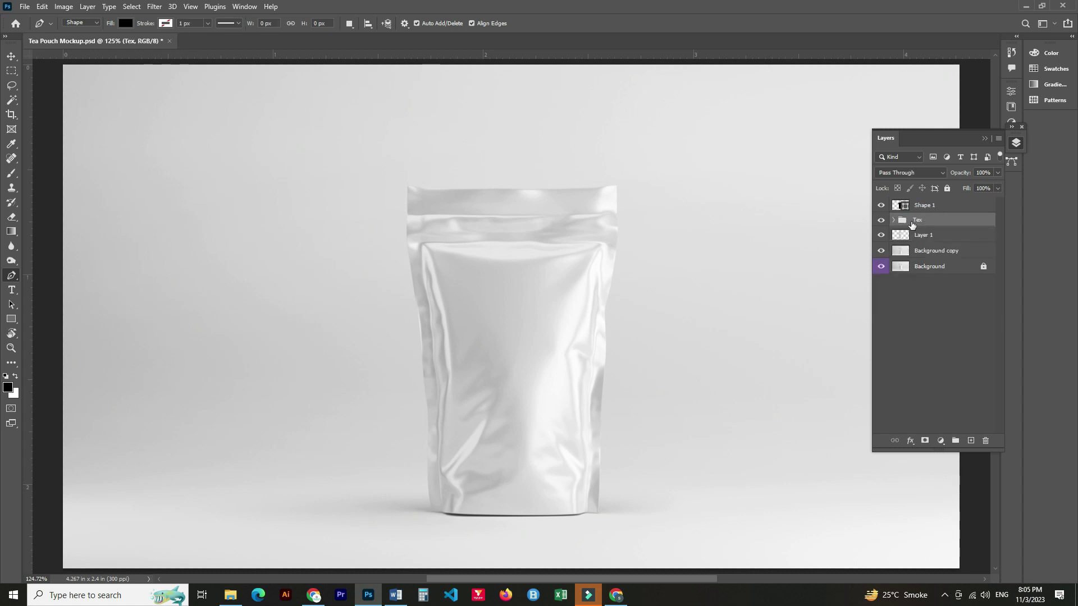
click(894, 220)
- Set blend modes: Shadow to Linear Burn, Midtone to Lighter Color, Light to Screen
click(956, 234)
click(909, 172)
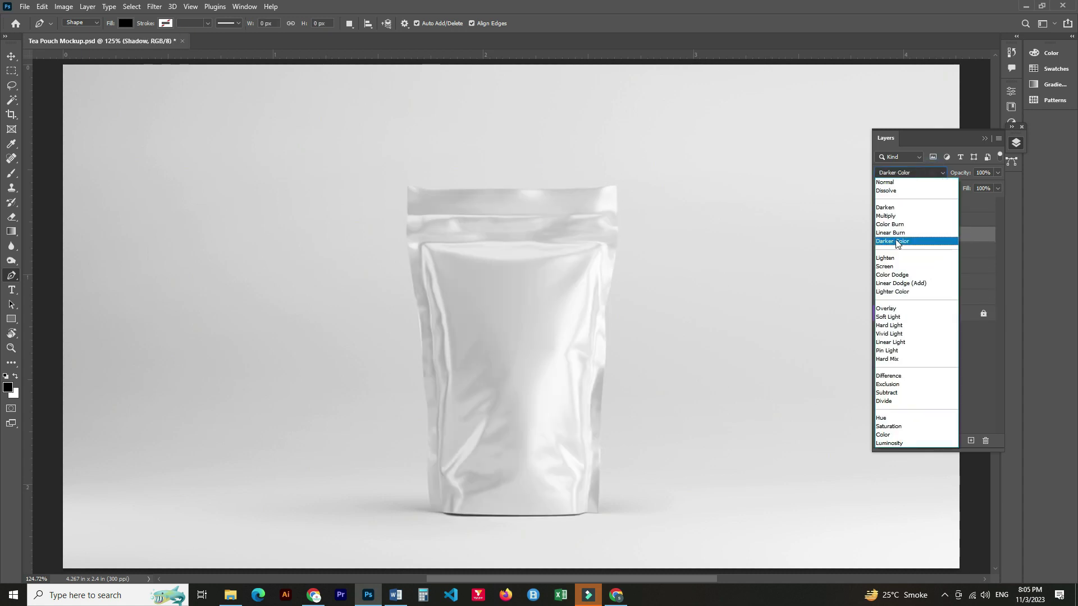
click(898, 244)
click(945, 251)
click(910, 173)
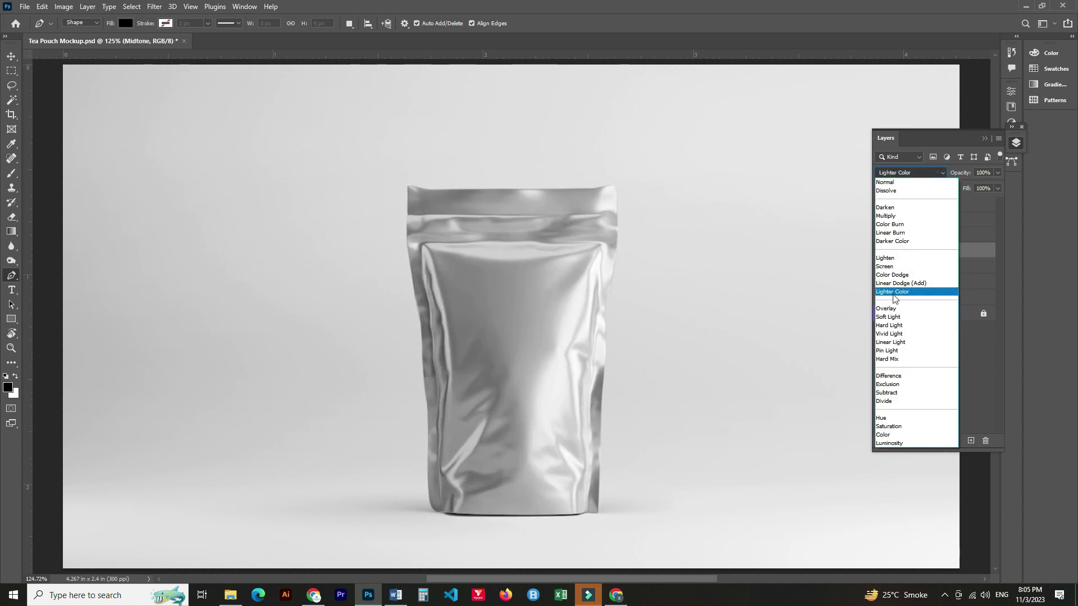
click(946, 307)
click(949, 264)
click(935, 173)
click(912, 265)
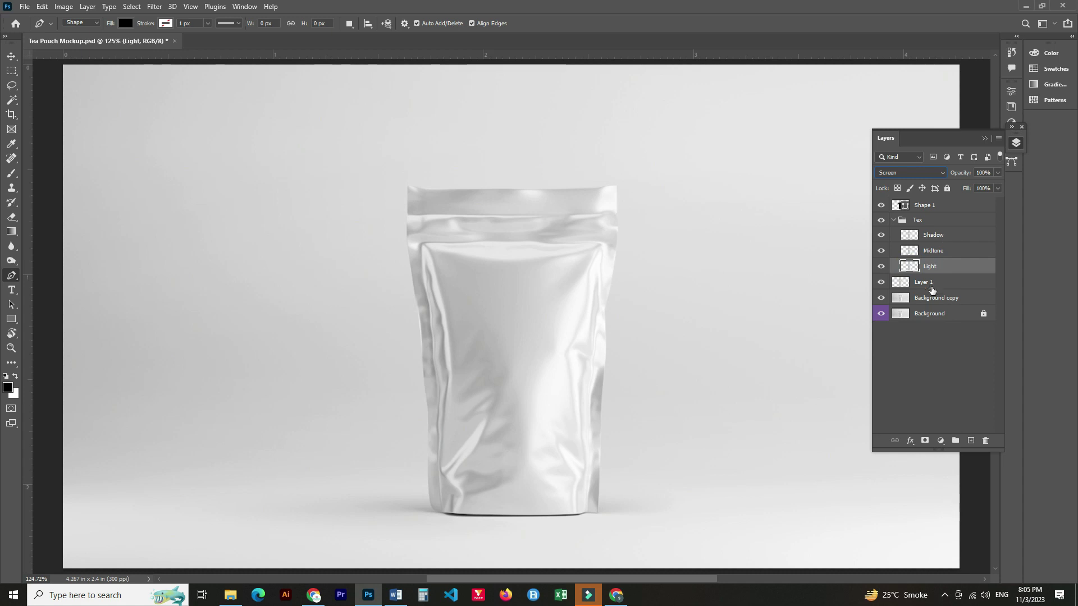
- Add a Solid Color fill layer set to white
click(933, 282)
click(941, 441)
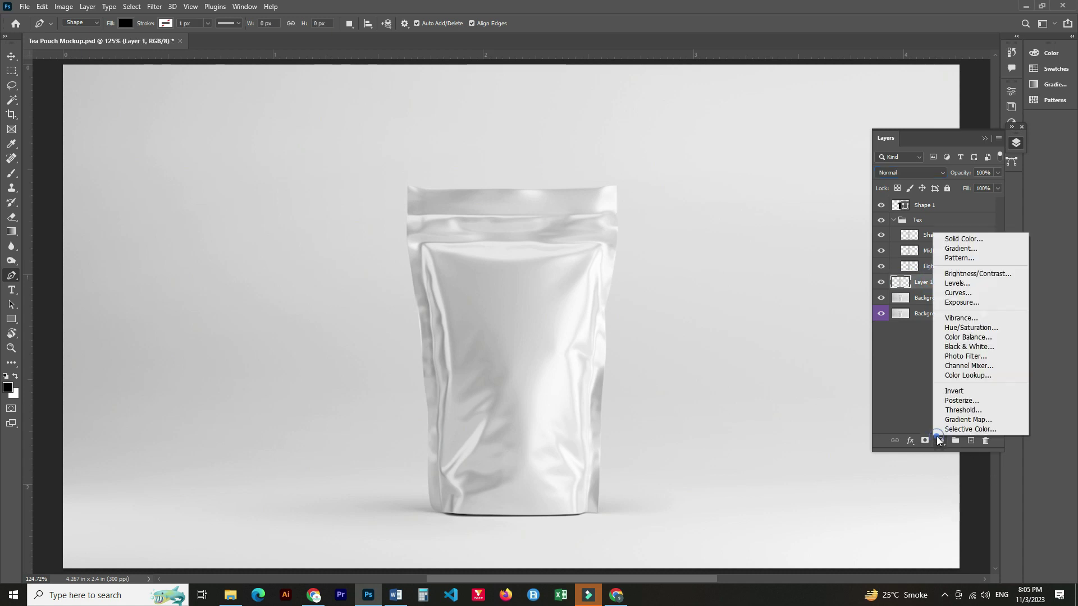
click(955, 237)
drag(682, 166, 674, 158)
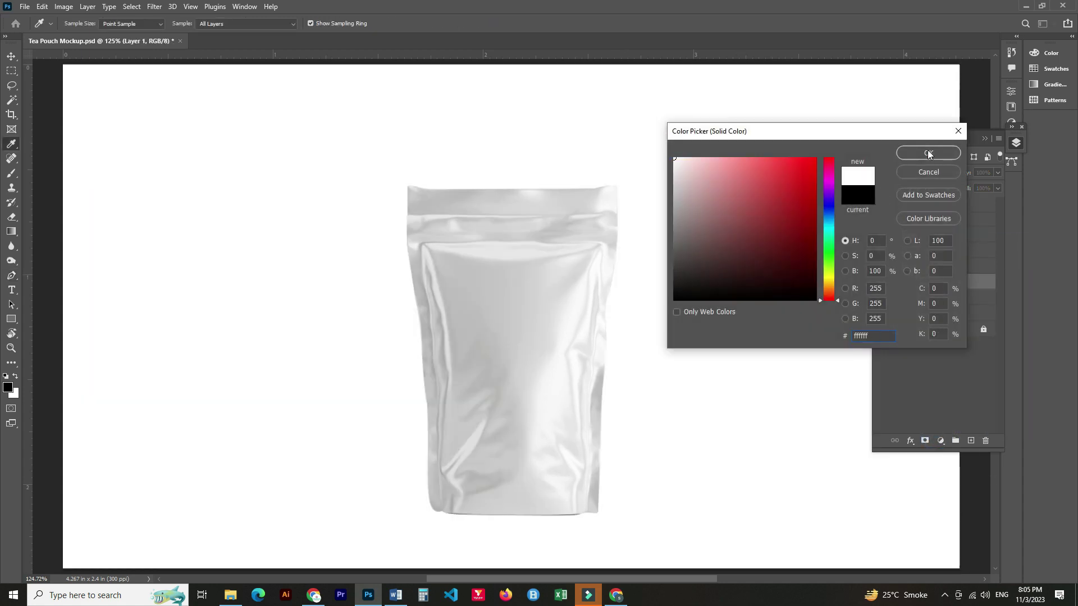
click(928, 153)
- Mask Color Fill 1 to the pouch shape loaded from the Light layer, replacing its mask
ctrl+click(916, 268)
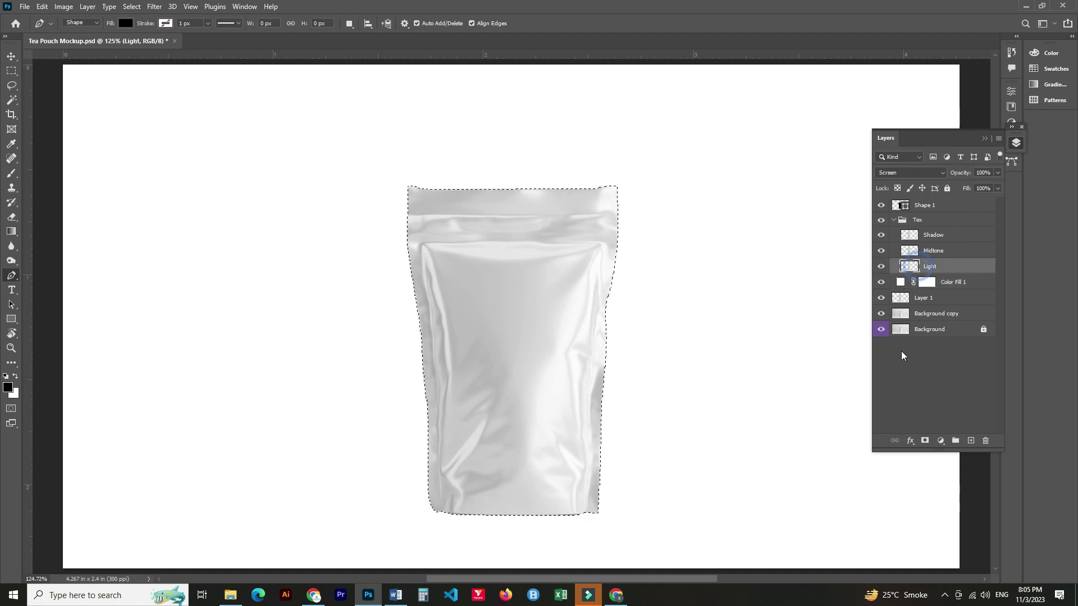
click(925, 441)
drag(927, 266, 927, 282)
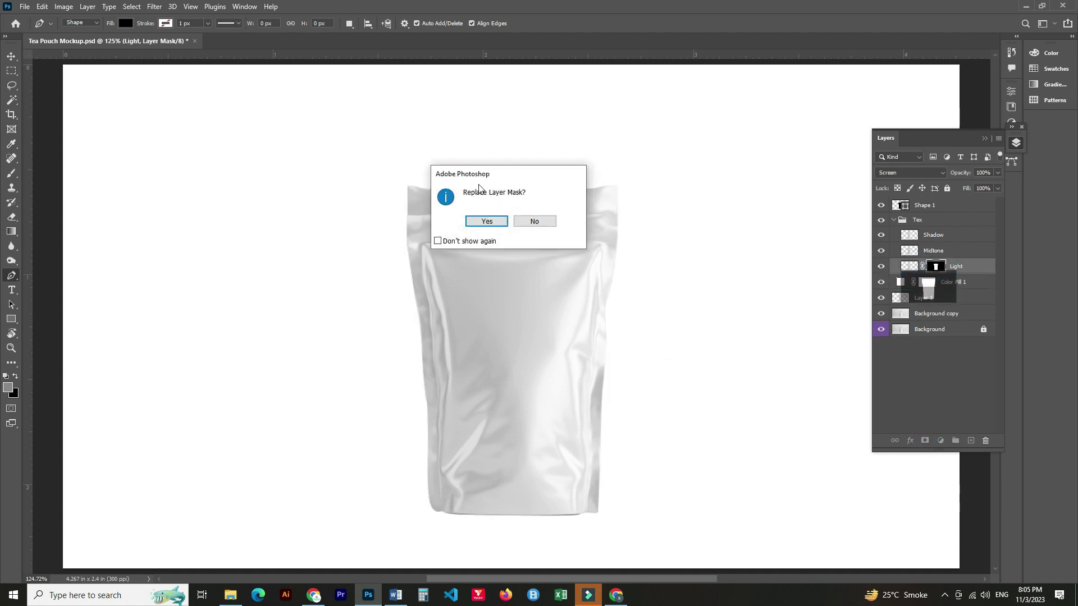
click(485, 220)
click(909, 234)
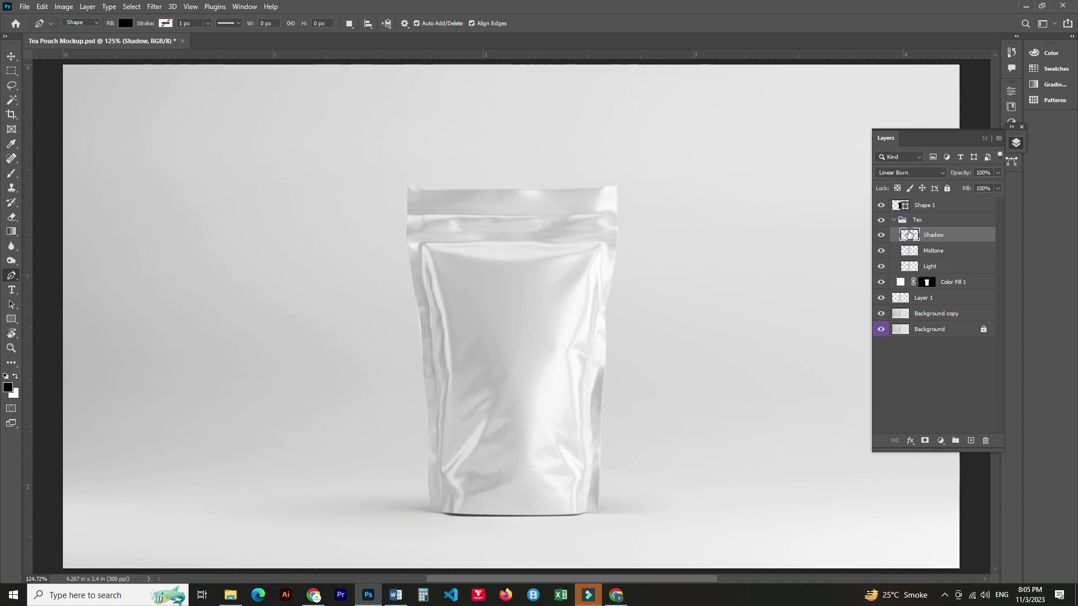
- Brighten the Shadow layer's highlights with a Levels adjustment
key(ctrl+l)
drag(918, 245, 914, 246)
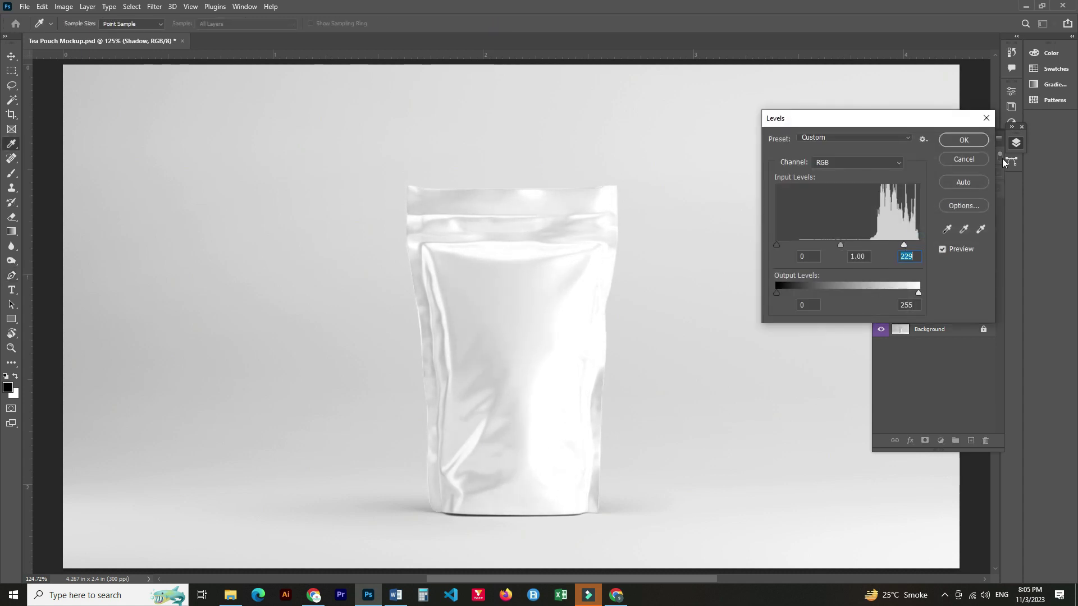
click(972, 140)
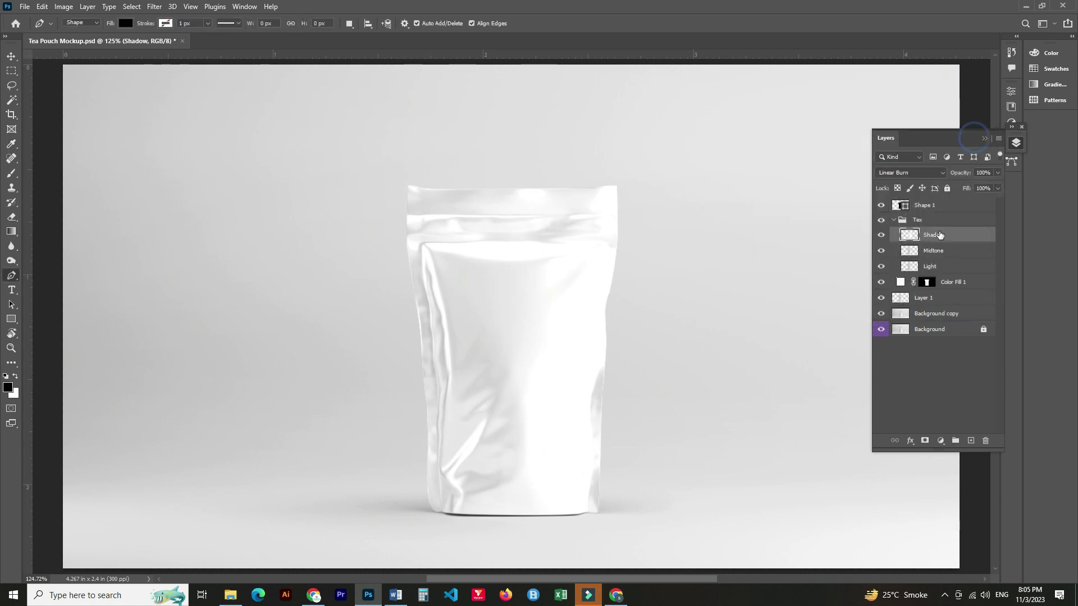
- Change the Color Fill 1 colour to black
click(931, 265)
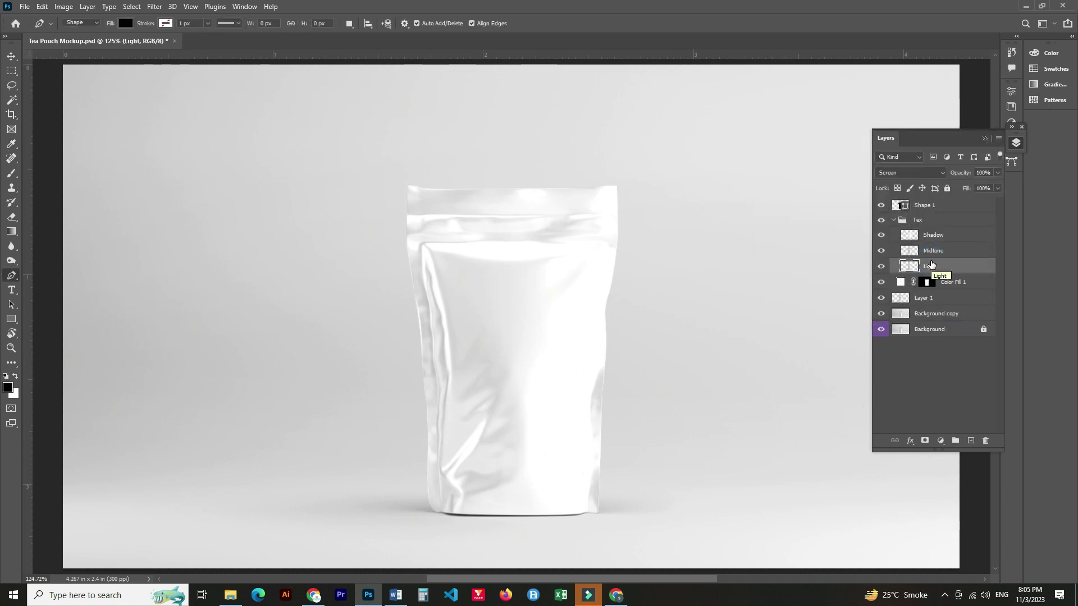
double_click(900, 282)
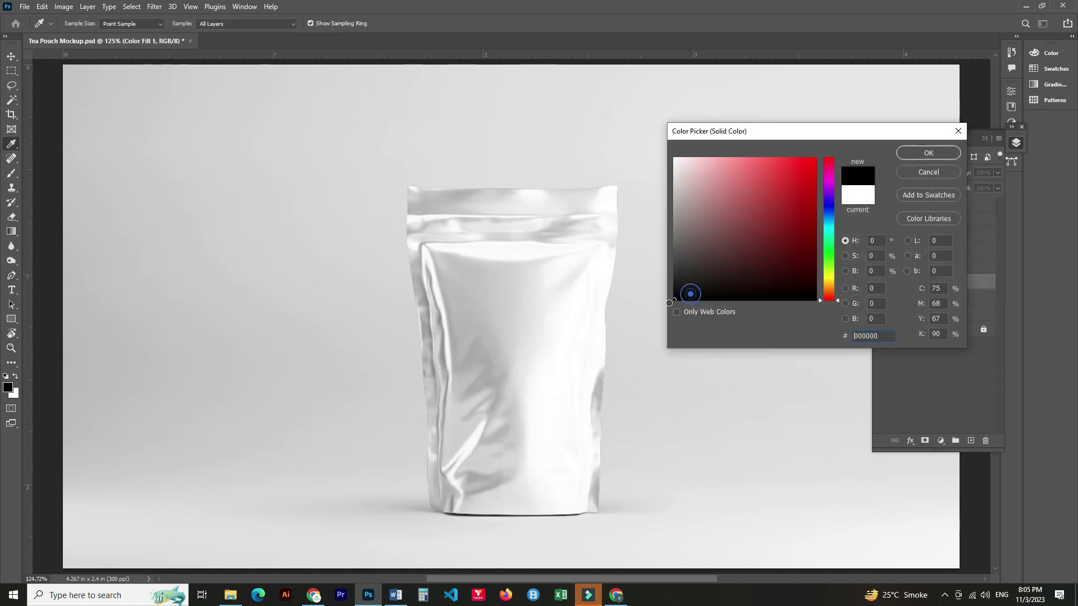
click(928, 153)
- Darken the Light layer strongly with Levels and set its opacity to 80%
click(943, 271)
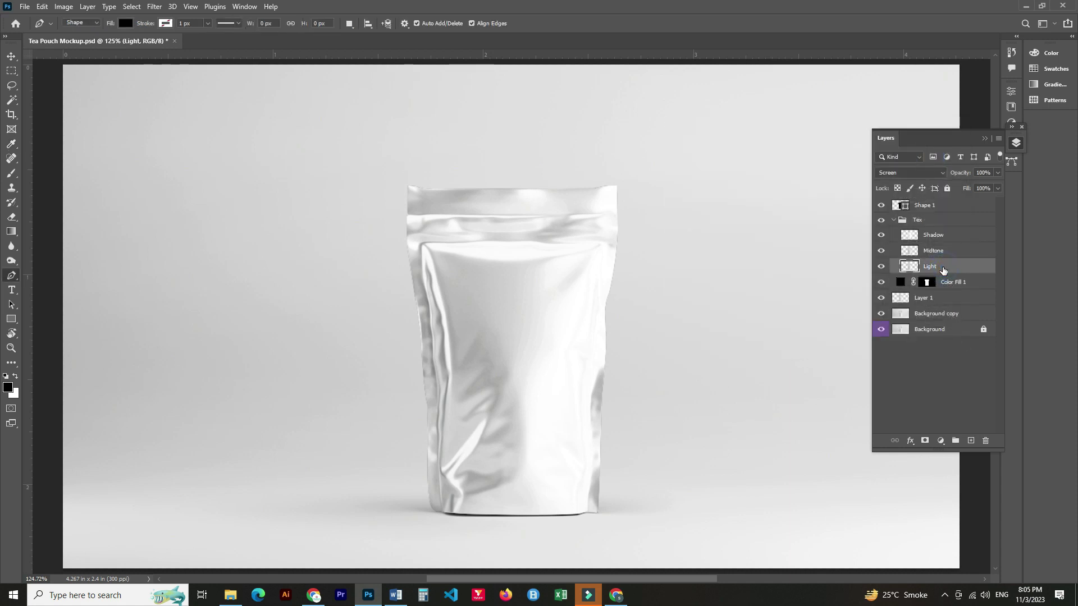
key(ctrl+l)
drag(919, 292, 847, 292)
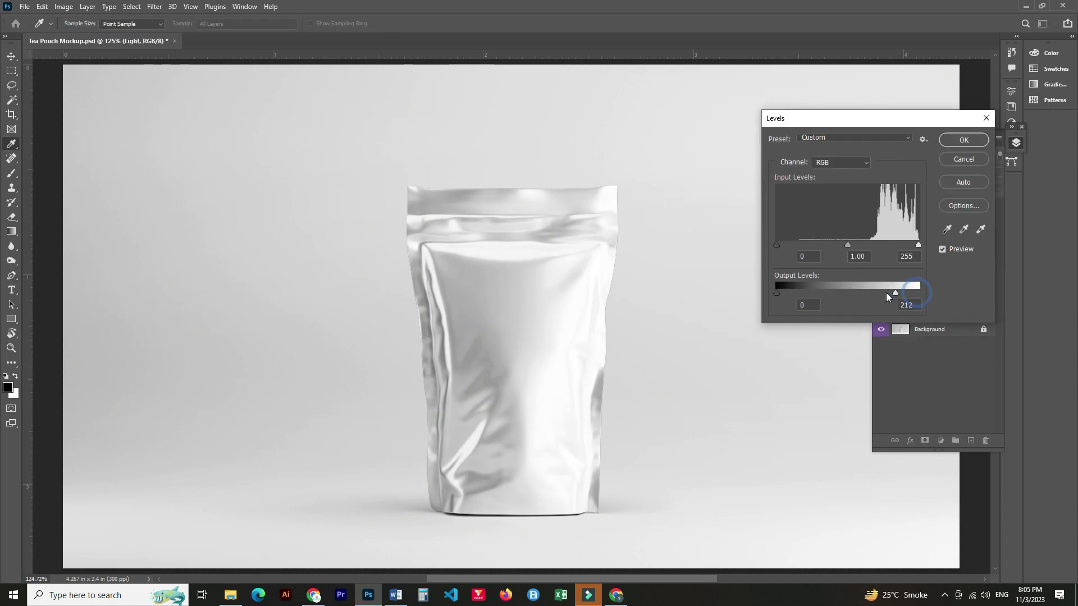
drag(860, 244, 889, 245)
drag(778, 245, 808, 245)
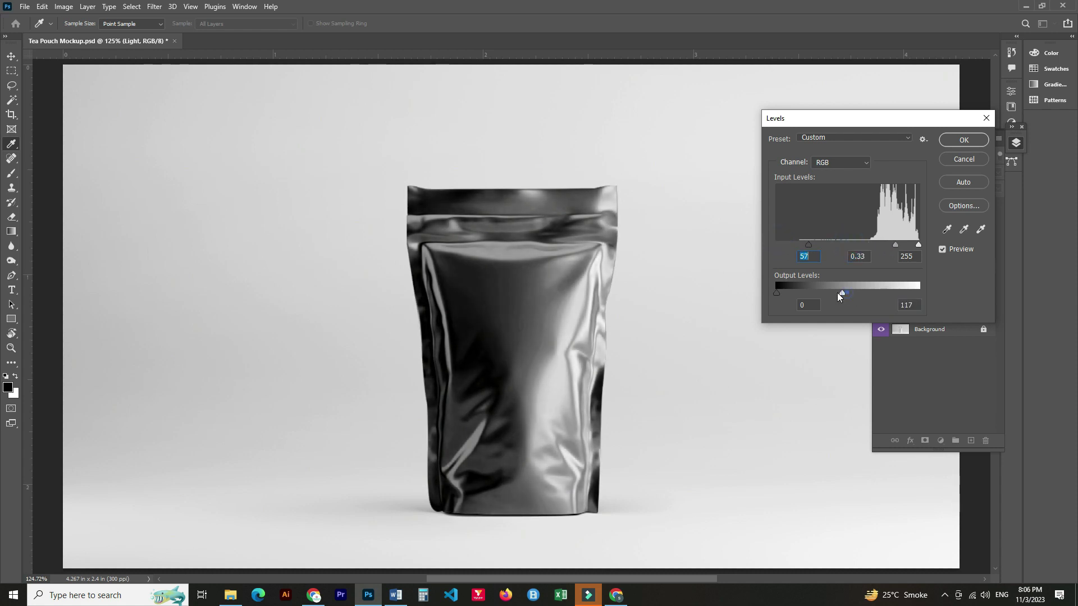
drag(838, 293, 804, 293)
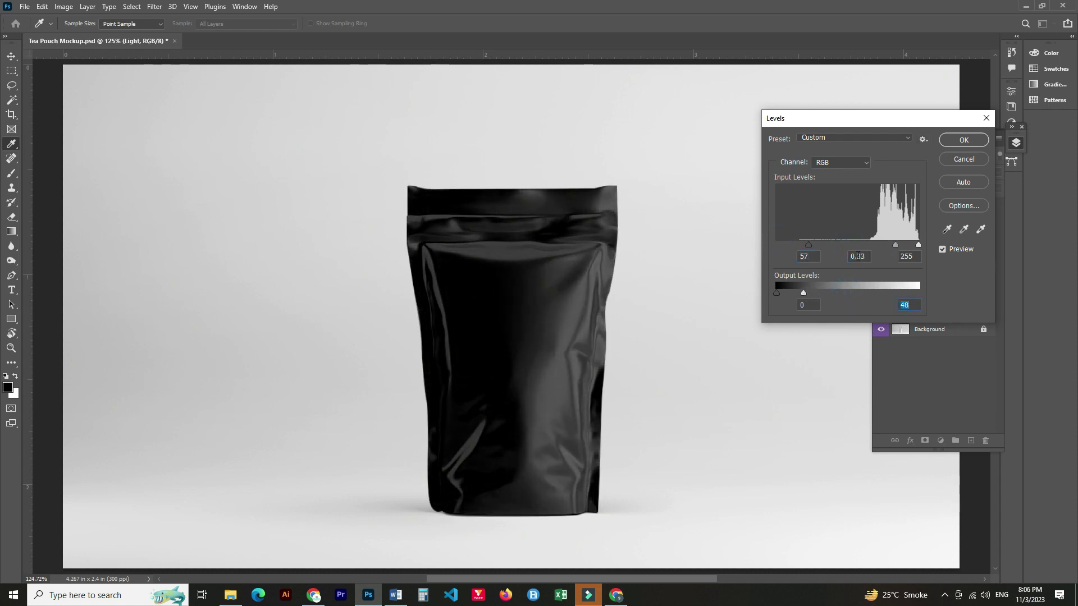
click(963, 140)
key(8)
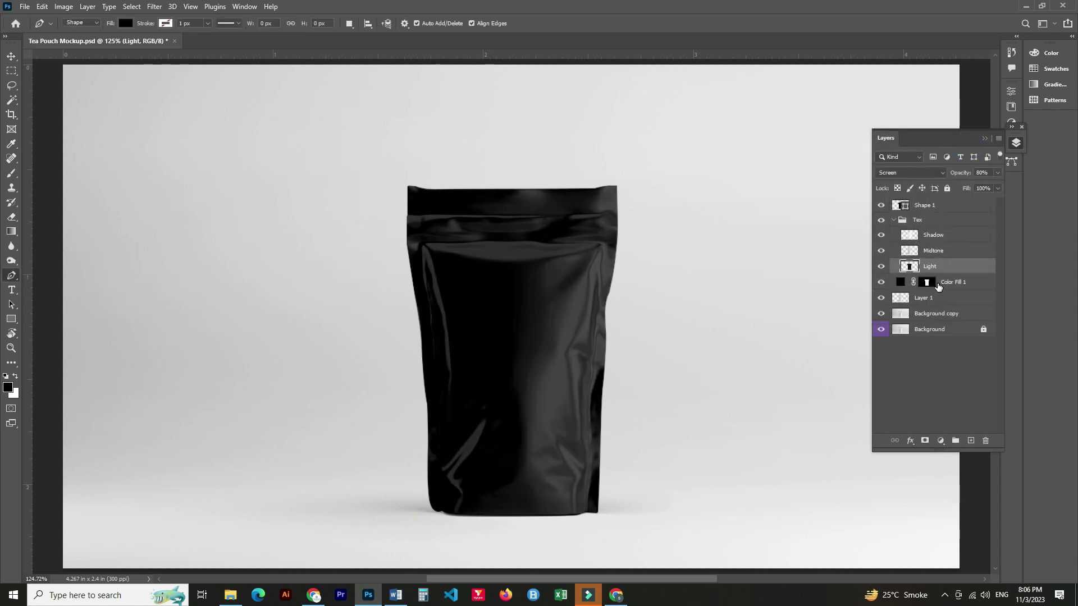
click(7, 57)
click(930, 251)
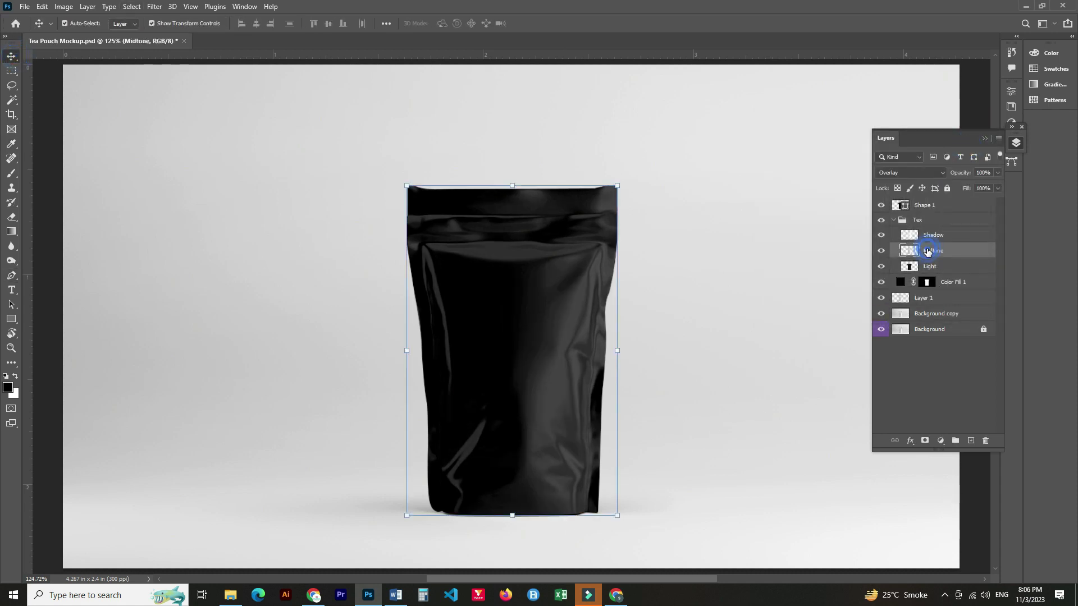
click(923, 377)
- Above the Background copy, draw a rectangle covering the pouch at 50% opacity
click(894, 220)
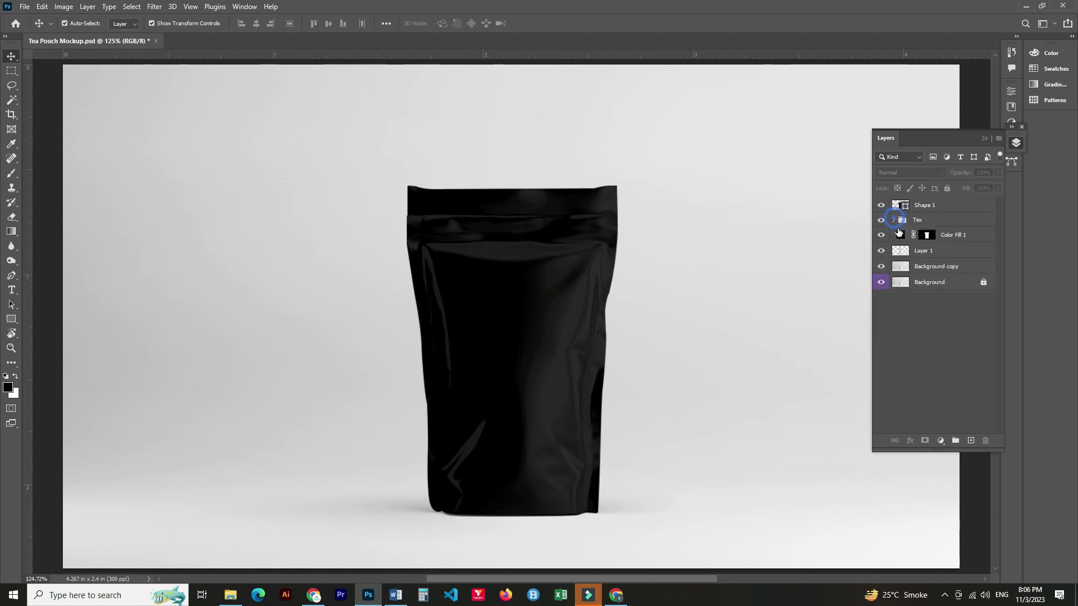
click(927, 234)
click(222, 433)
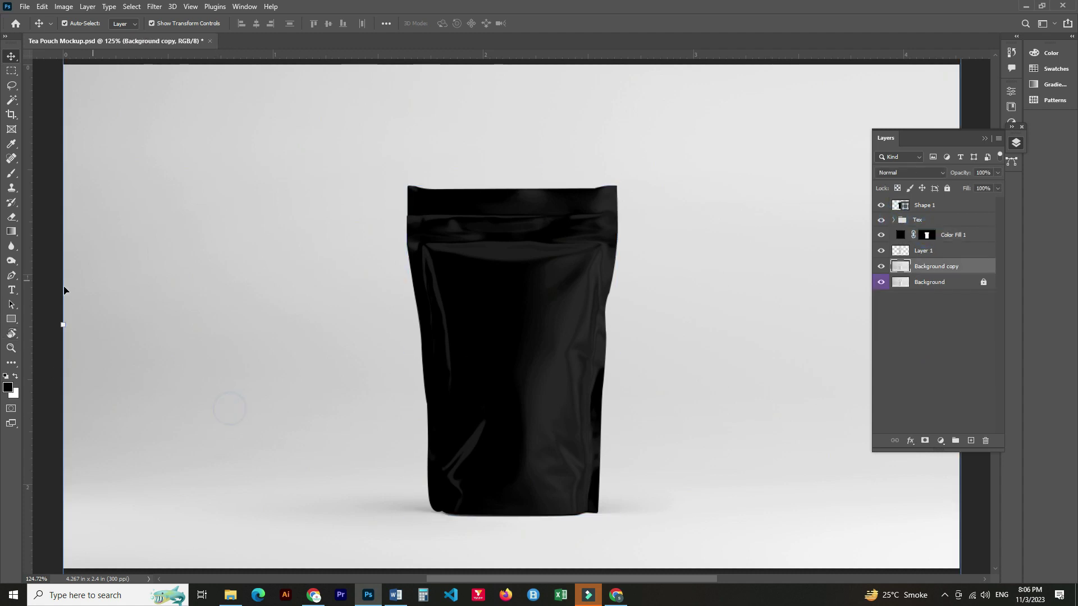
click(10, 320)
mouse_move(398, 181)
mouse_down()
mouse_move(626, 535)
mouse_move(626, 524)
mouse_up()
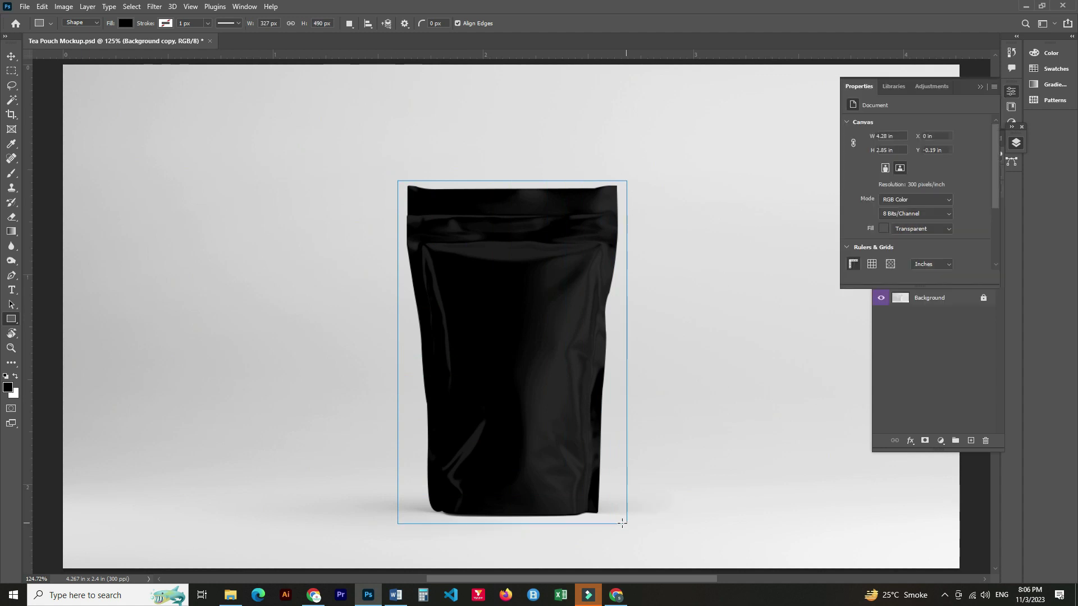
click(10, 55)
key(5)
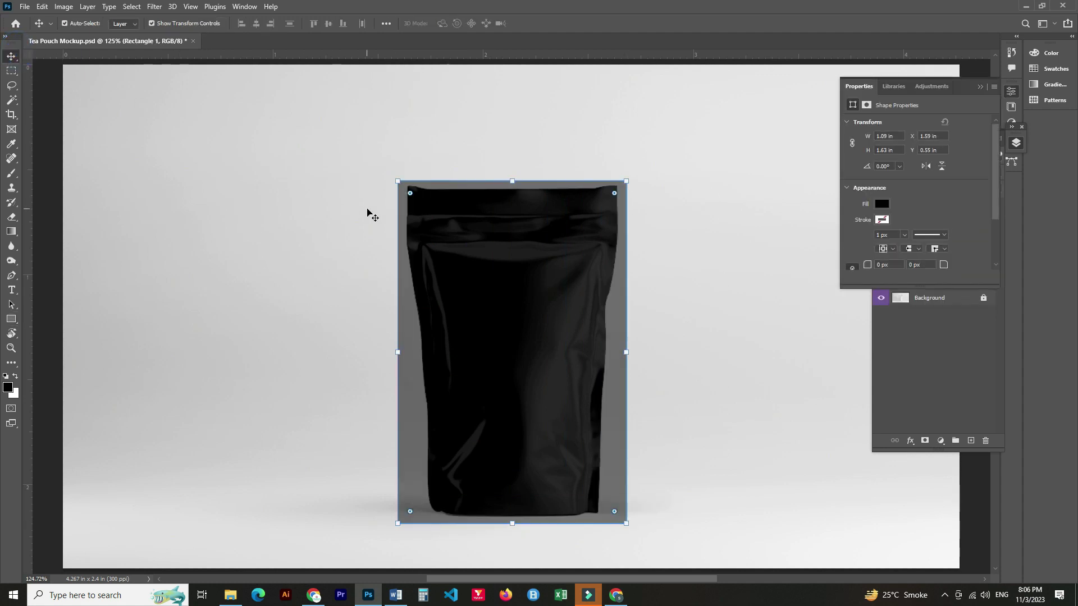
click(1012, 89)
- Rename the rectangle layer to 'Your Design'
right_click(928, 269)
click(930, 268)
double_click(930, 267)
text(Your Design)
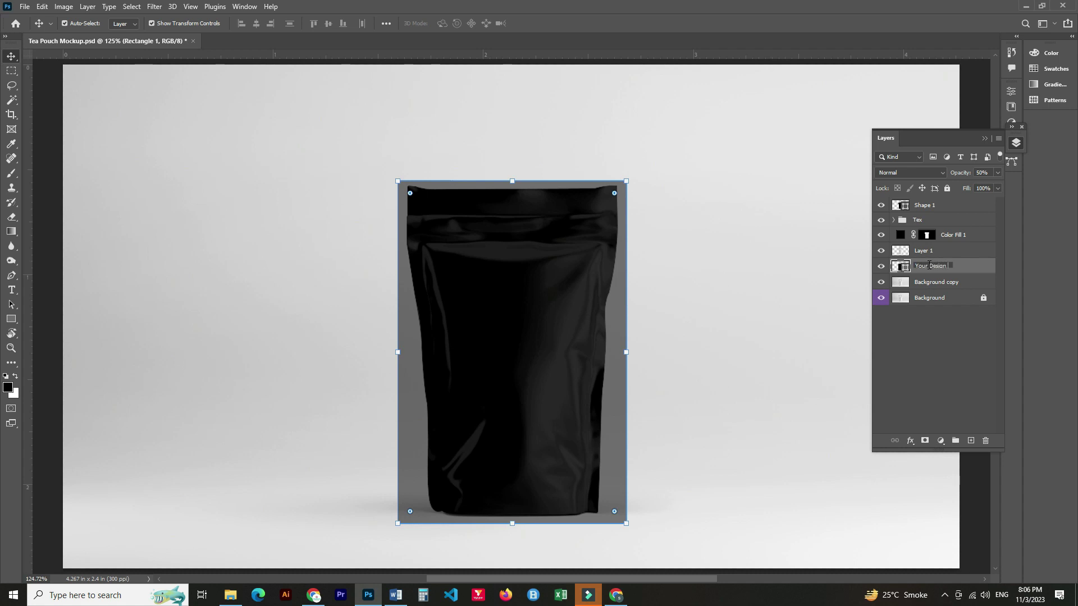
key(Return)
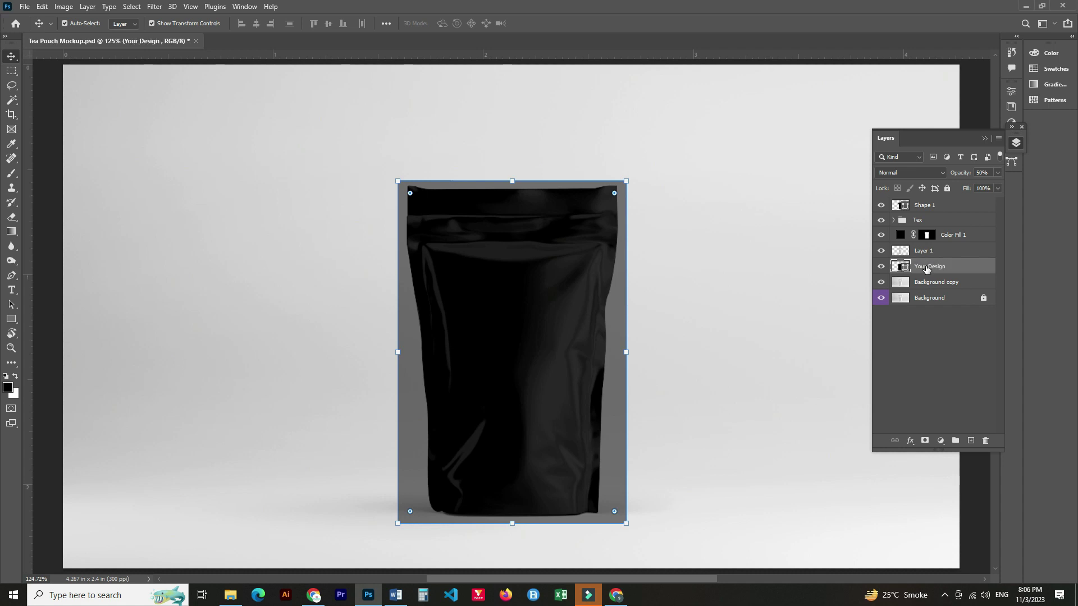
right_click(928, 269)
- Convert the Your Design layer to a smart object and start a free transform
click(850, 267)
key(ctrl+t)
scroll(625, 193, up, 2)
scroll(625, 193, up, 2)
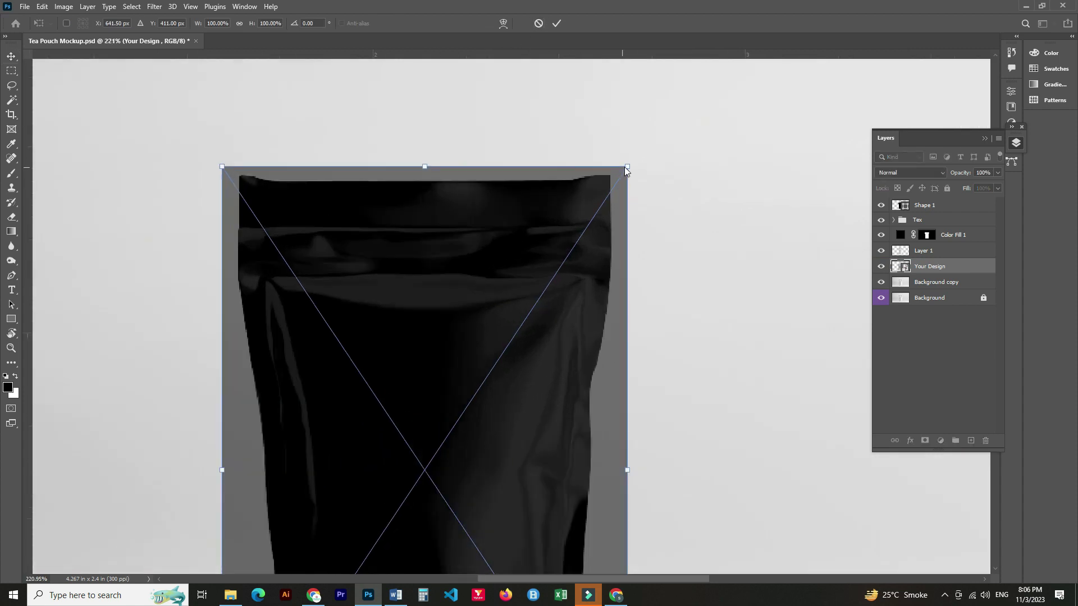
- Pull the four corners of Your Design onto the pouch's corners, including its tapered base
drag(626, 169, 614, 172)
drag(219, 170, 236, 174)
drag(481, 521, 506, 139)
drag(648, 352, 607, 337)
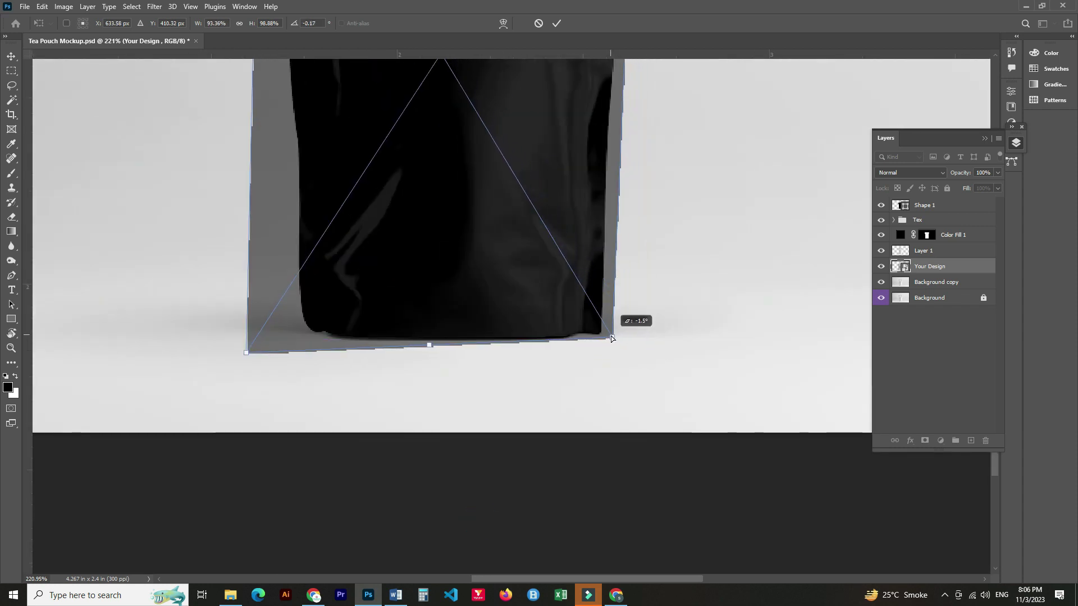
drag(243, 354, 298, 334)
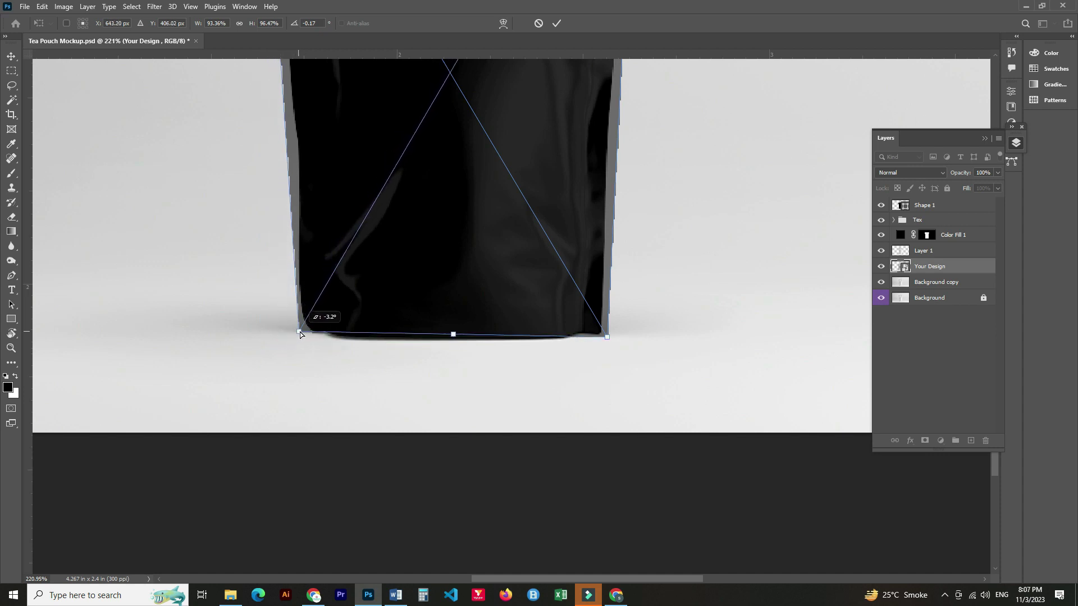
drag(299, 335, 300, 337)
click(504, 24)
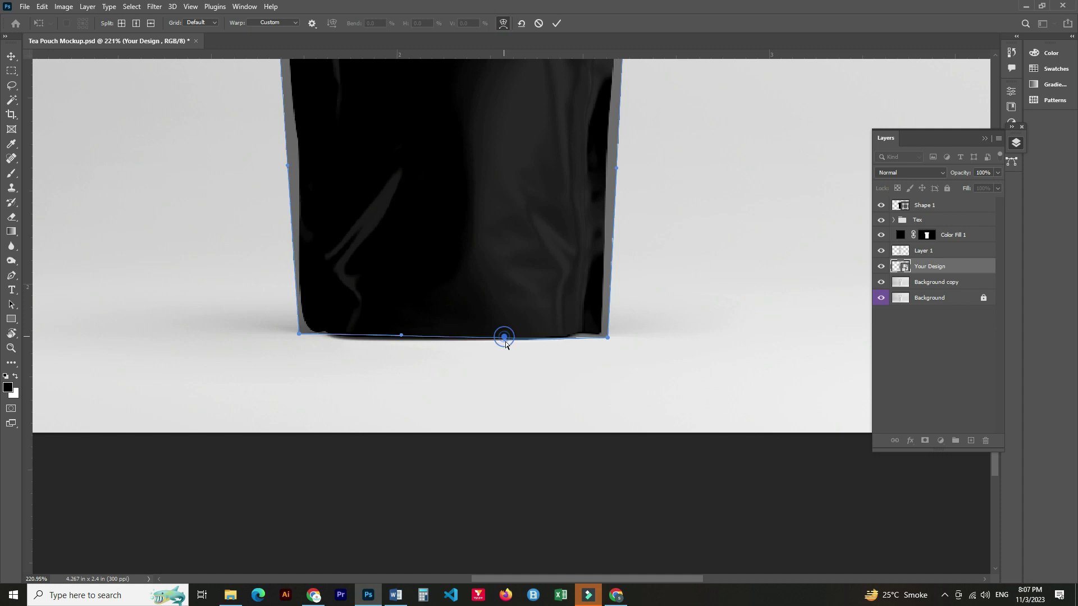
- Warp the design's bottom edge and left side to follow the pouch's curved outline
drag(504, 337, 506, 349)
drag(402, 336, 396, 354)
scroll(426, 349, down, 4)
drag(467, 340, 465, 357)
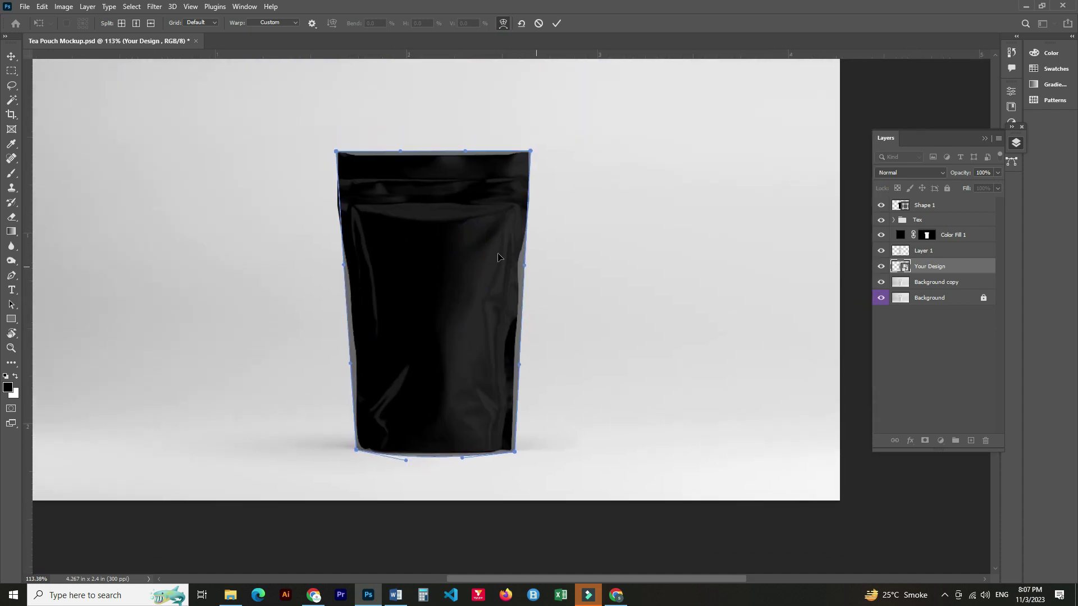
scroll(299, 188, up, 3)
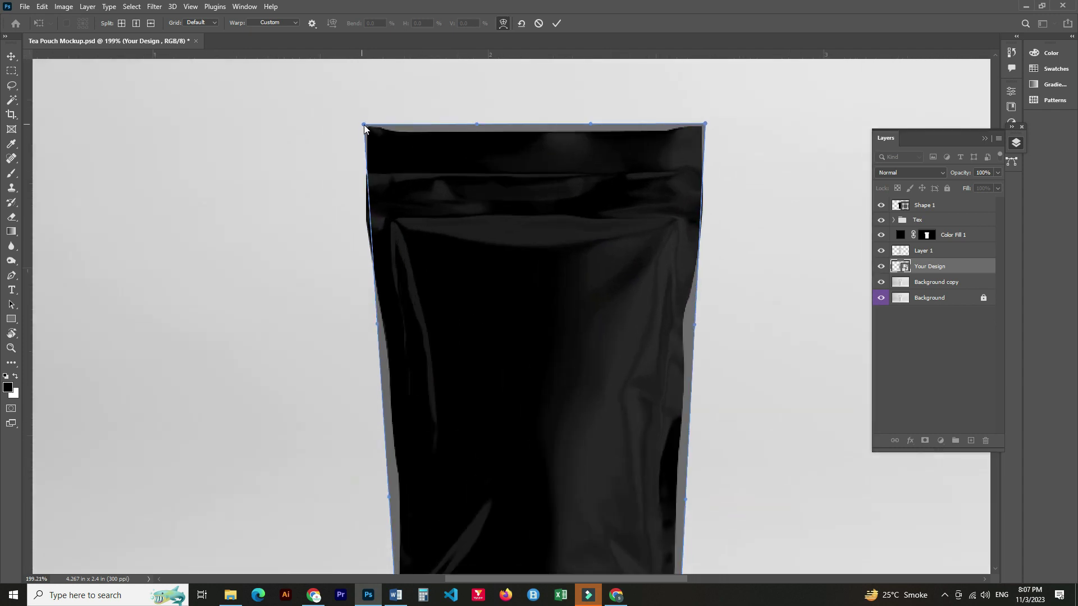
drag(377, 326, 379, 323)
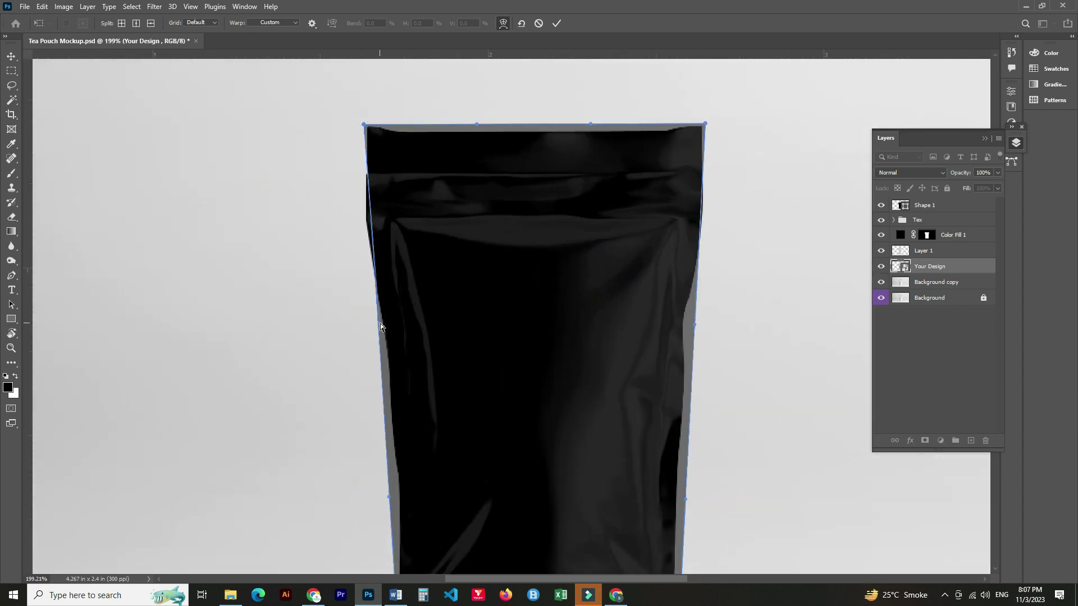
- Add a horizontal warp split below the seal, widen the sides, and curve the top edge
click(150, 23)
click(525, 220)
drag(372, 221, 363, 221)
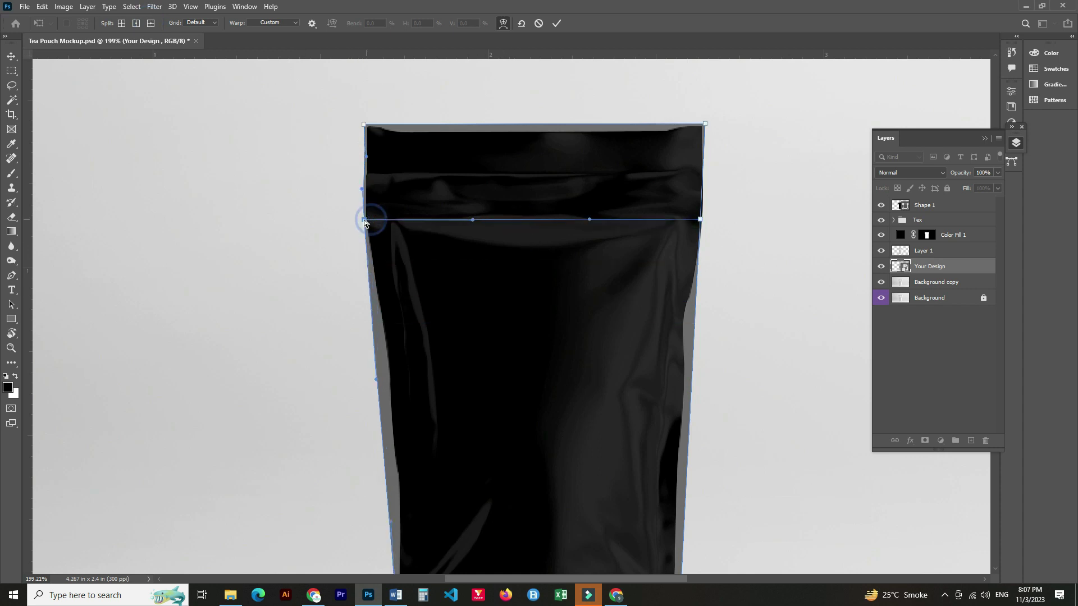
drag(700, 220, 706, 219)
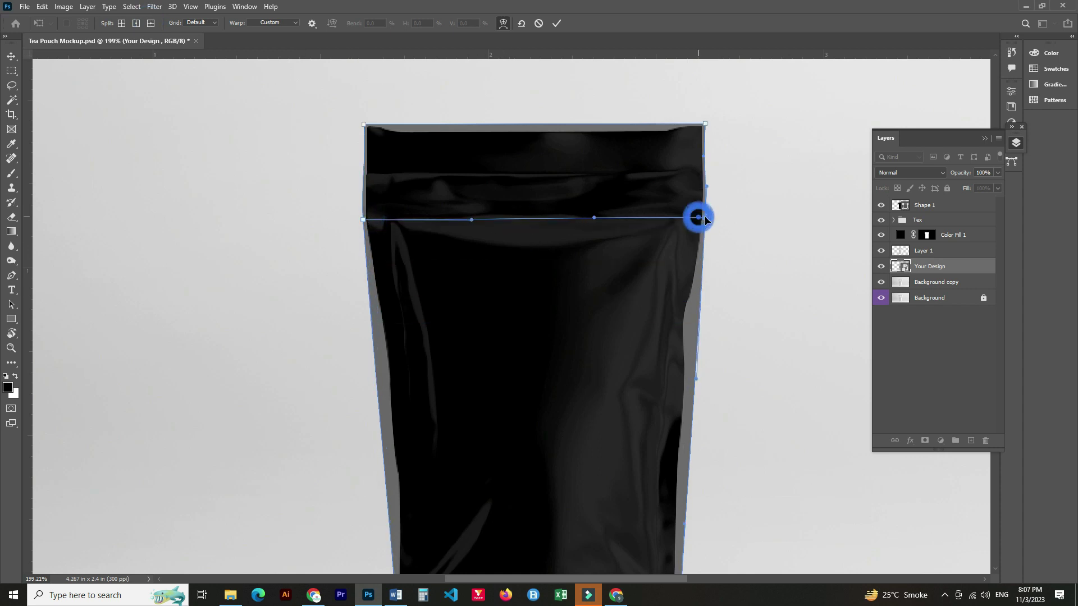
click(706, 124)
drag(591, 126, 592, 137)
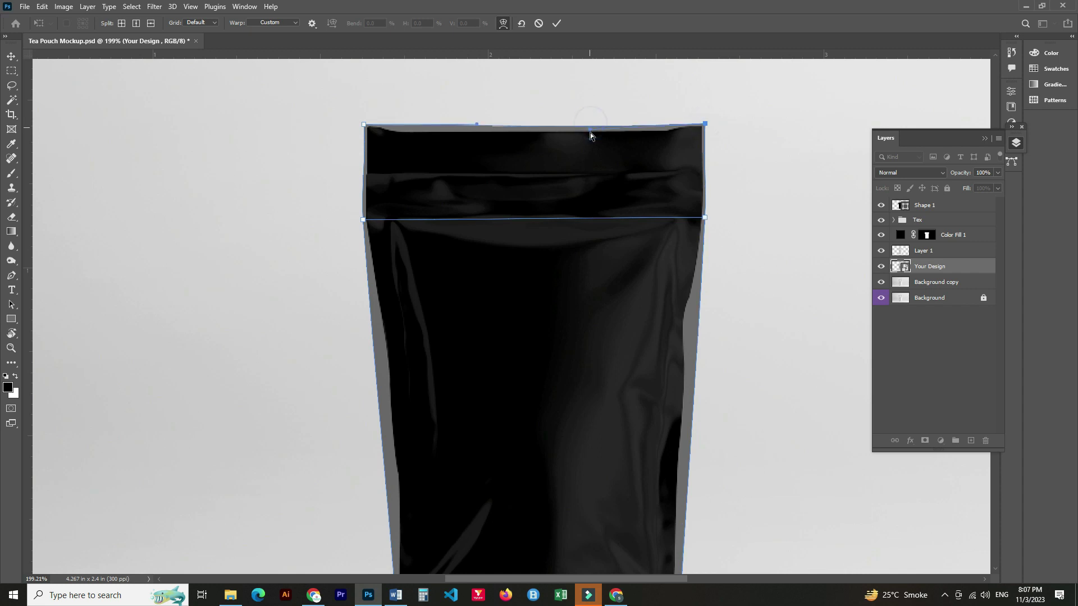
drag(474, 122, 474, 130)
scroll(510, 375, down, 2)
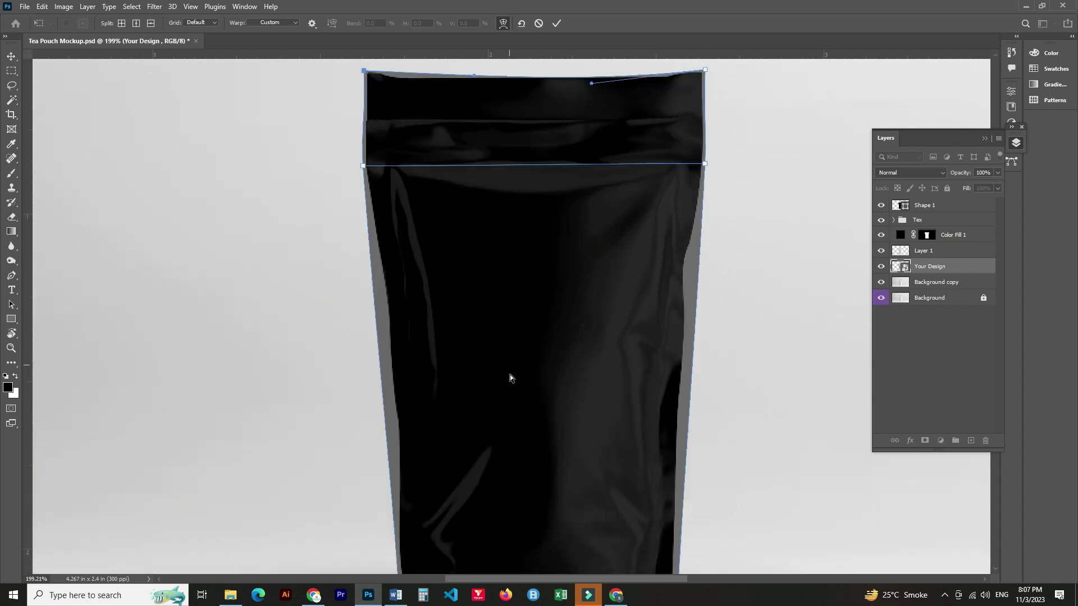
scroll(510, 375, down, 1)
- Add a second horizontal warp split and pull both sides in to match the pouch
click(151, 23)
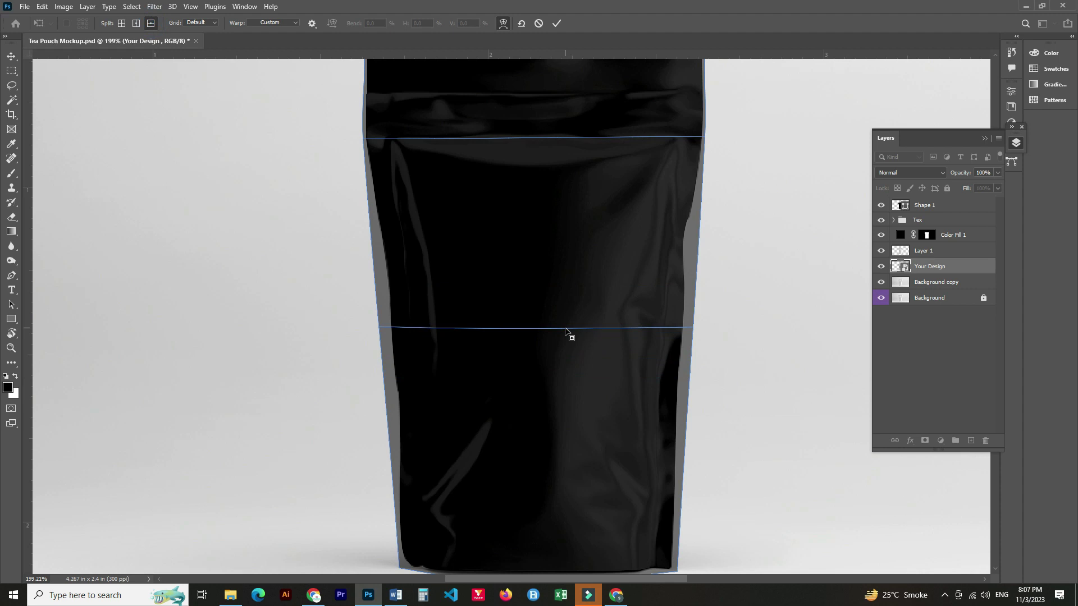
click(530, 253)
drag(373, 253, 382, 257)
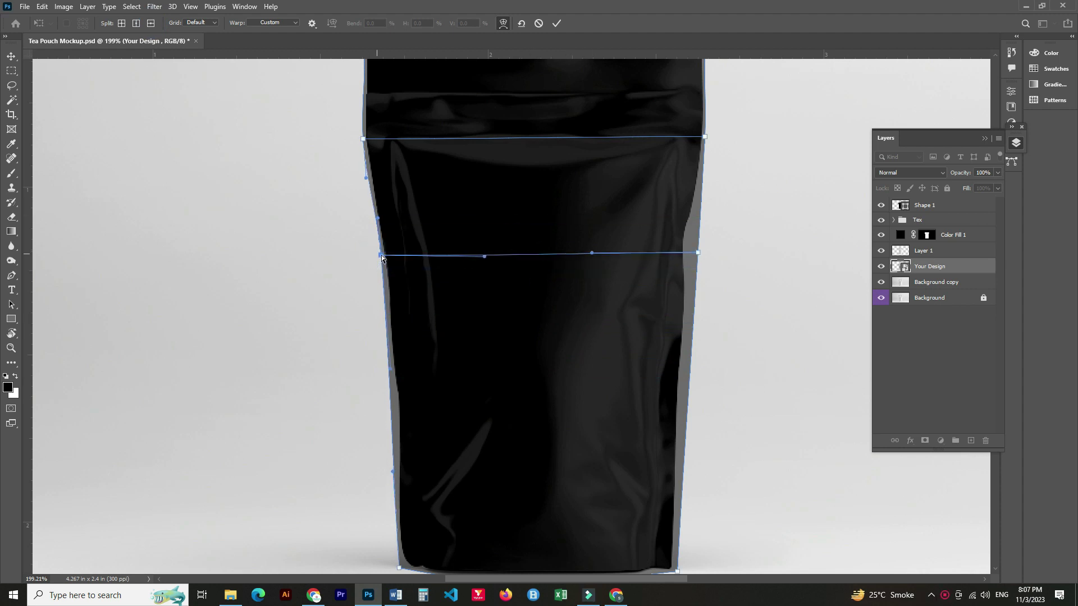
drag(700, 256, 690, 258)
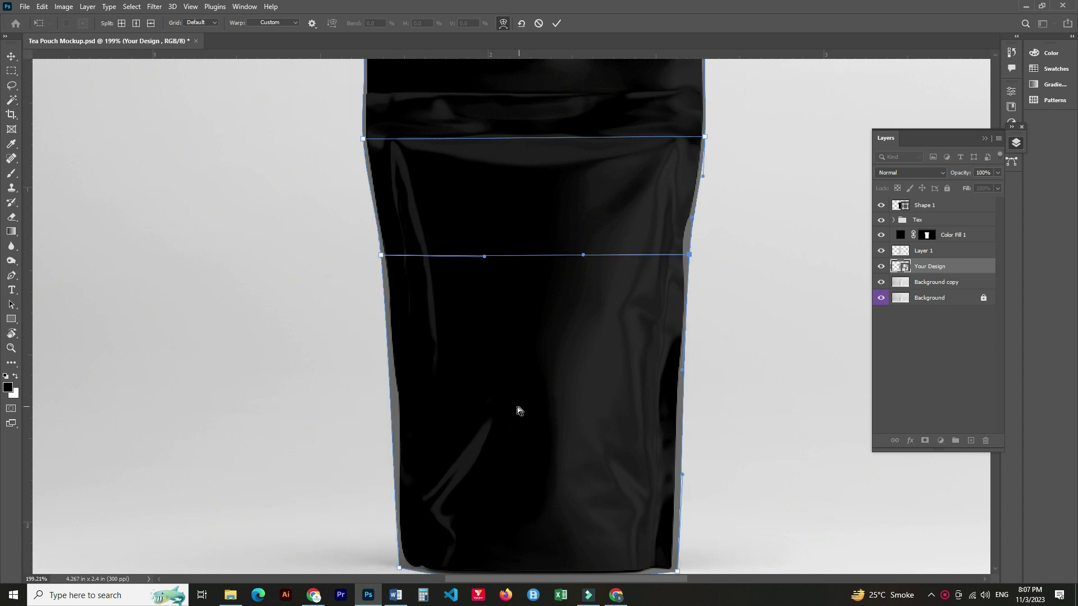
scroll(570, 412, down, 1)
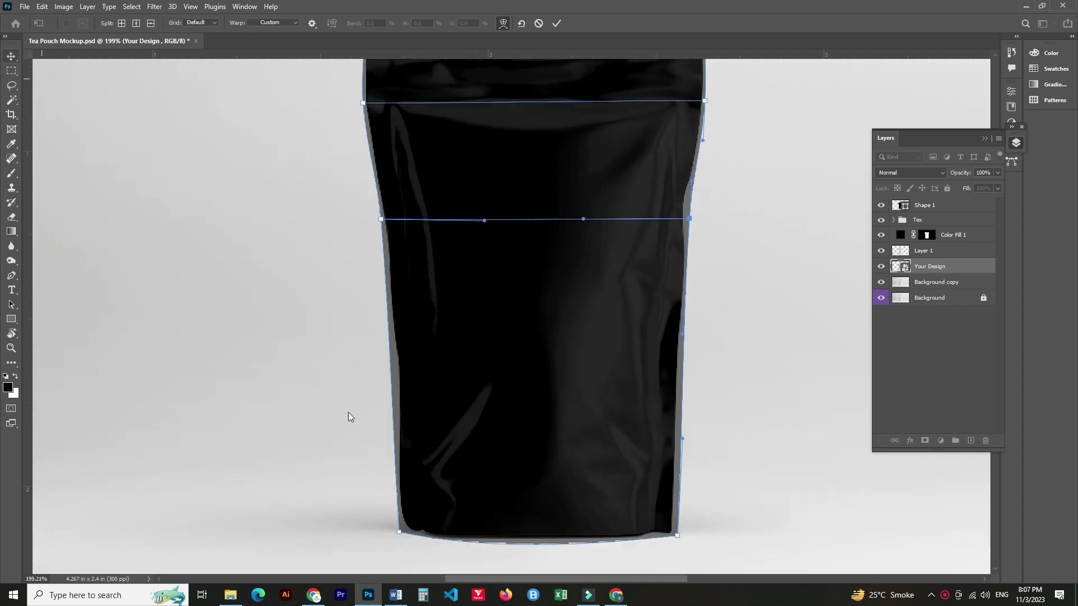
- Add vertical warp splits near the left and right sides and bend the bottom edge
click(136, 23)
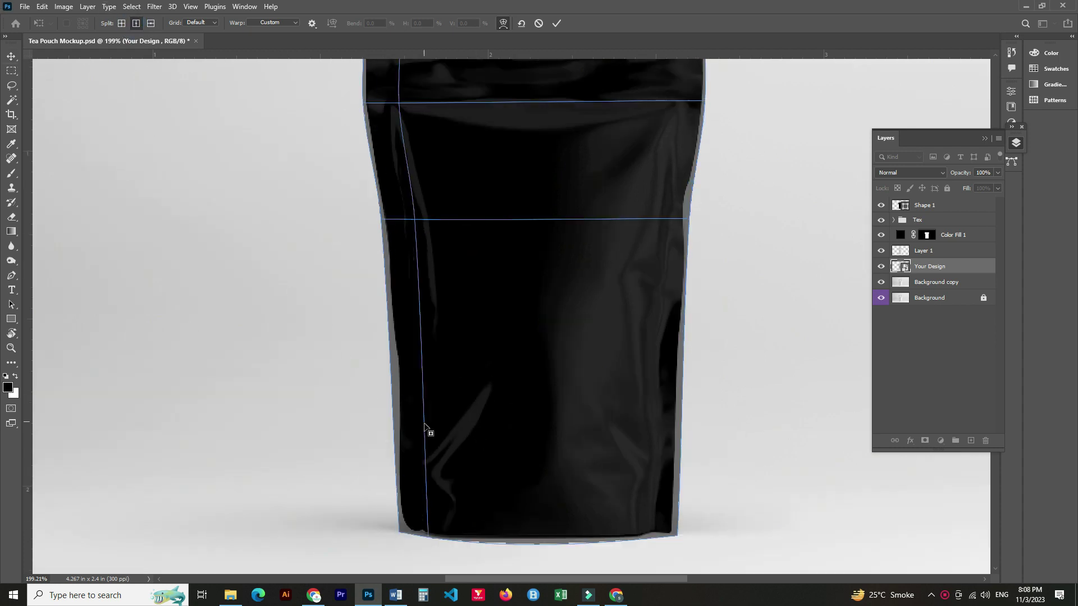
click(422, 434)
click(423, 534)
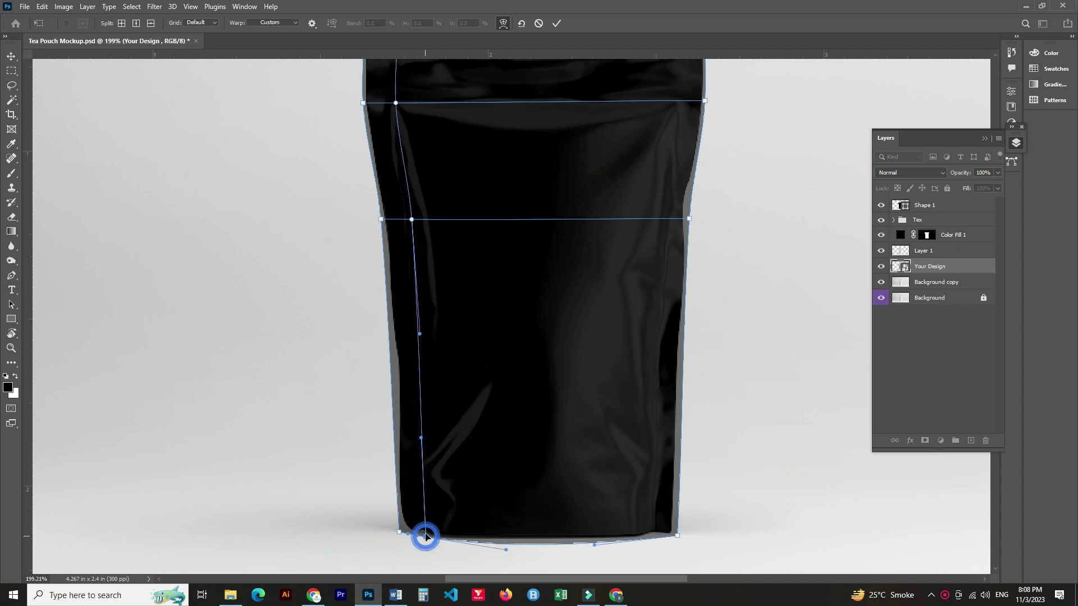
drag(504, 546, 499, 556)
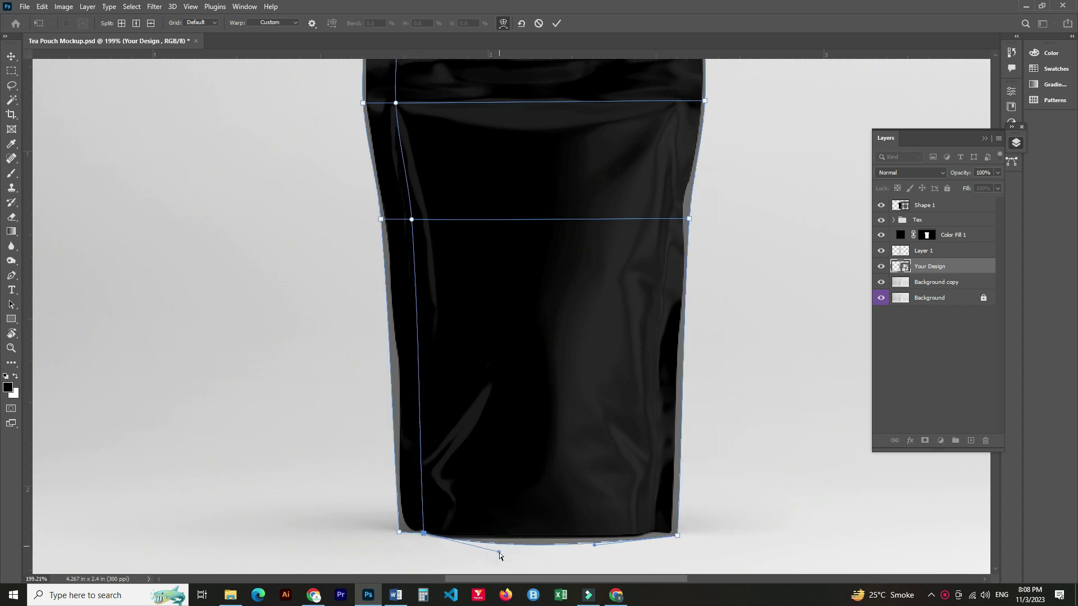
click(655, 453)
click(653, 534)
drag(653, 535, 652, 538)
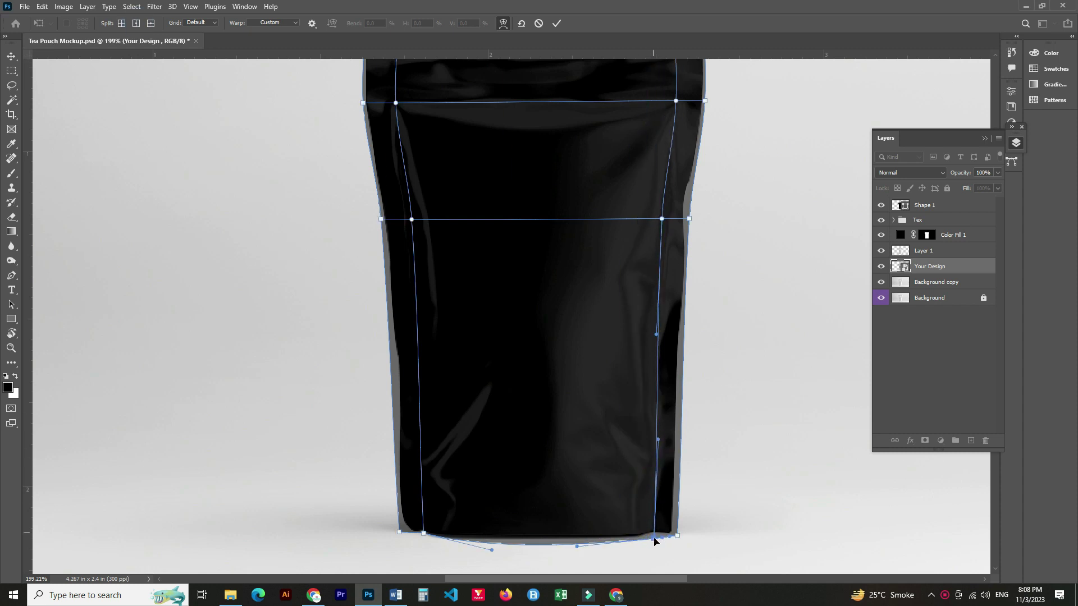
key(ctrl+0)
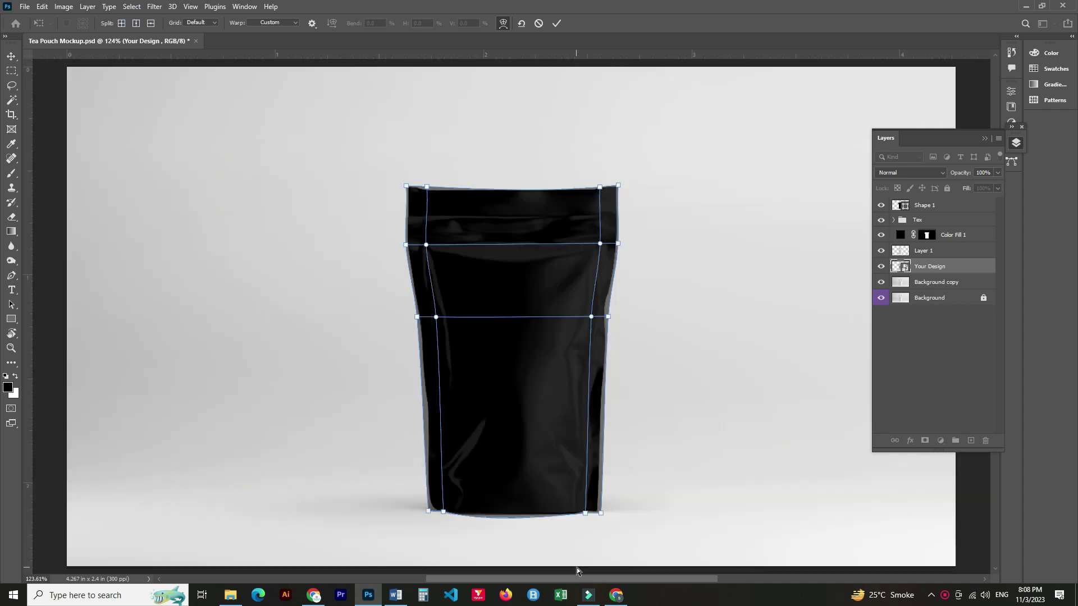
- Commit the warp, copy Color Fill 1's mask to Your Design, hide Layer 1, and open its contents
click(11, 56)
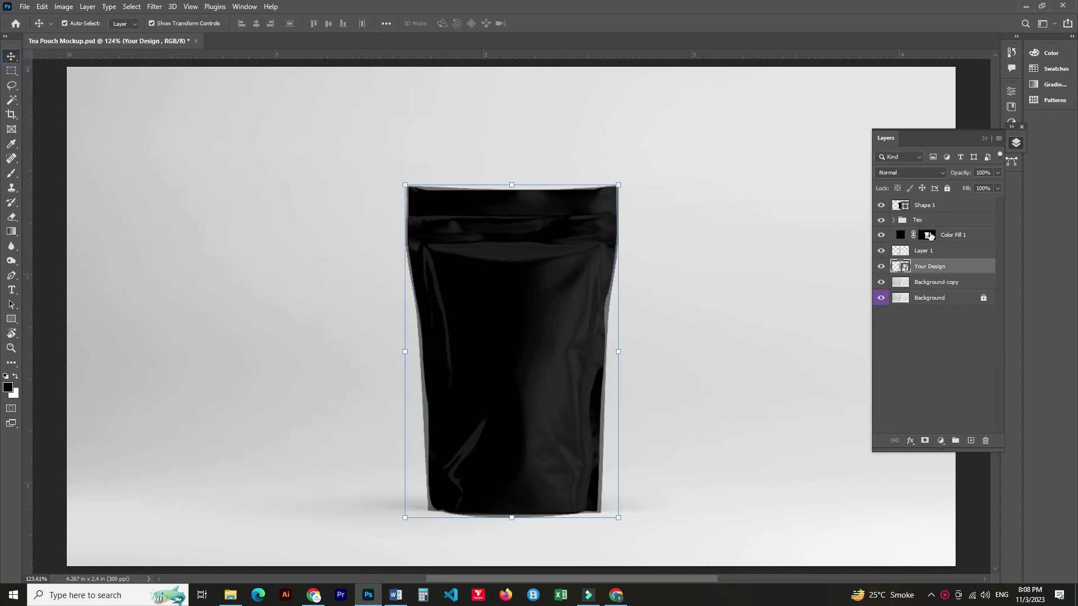
mouse_move(928, 235)
mouse_down()
mouse_move(933, 265)
mouse_move(896, 245)
mouse_up()
click(881, 251)
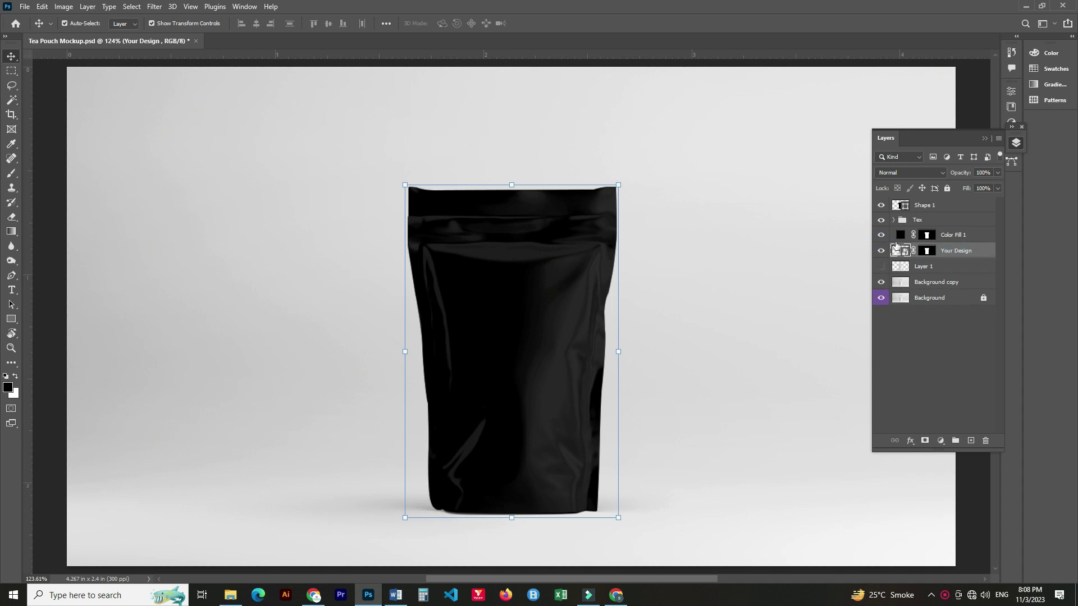
double_click(905, 252)
click(230, 595)
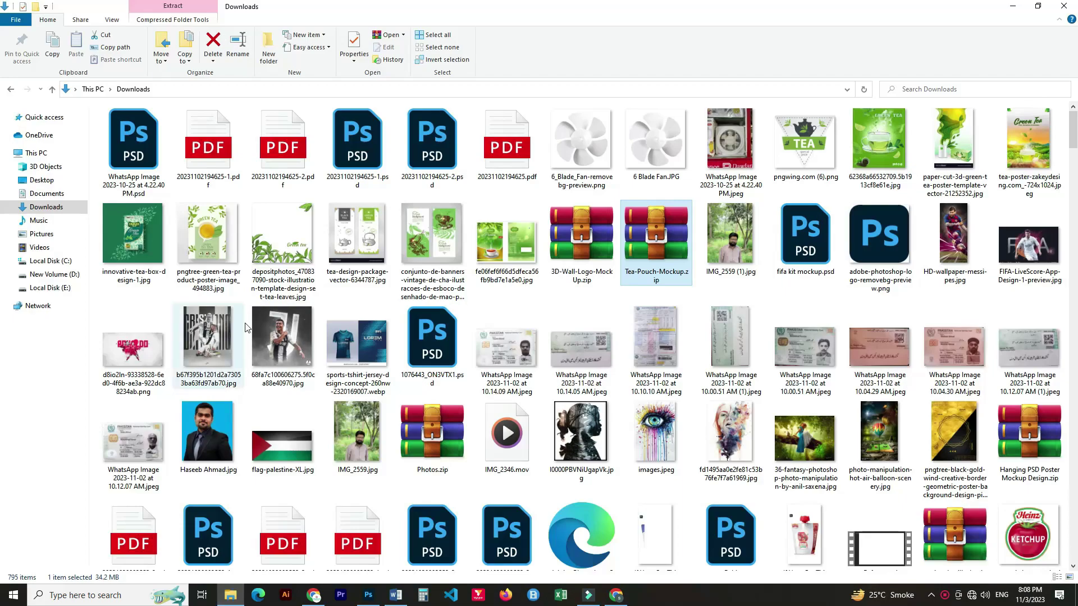
drag(238, 245, 473, 419)
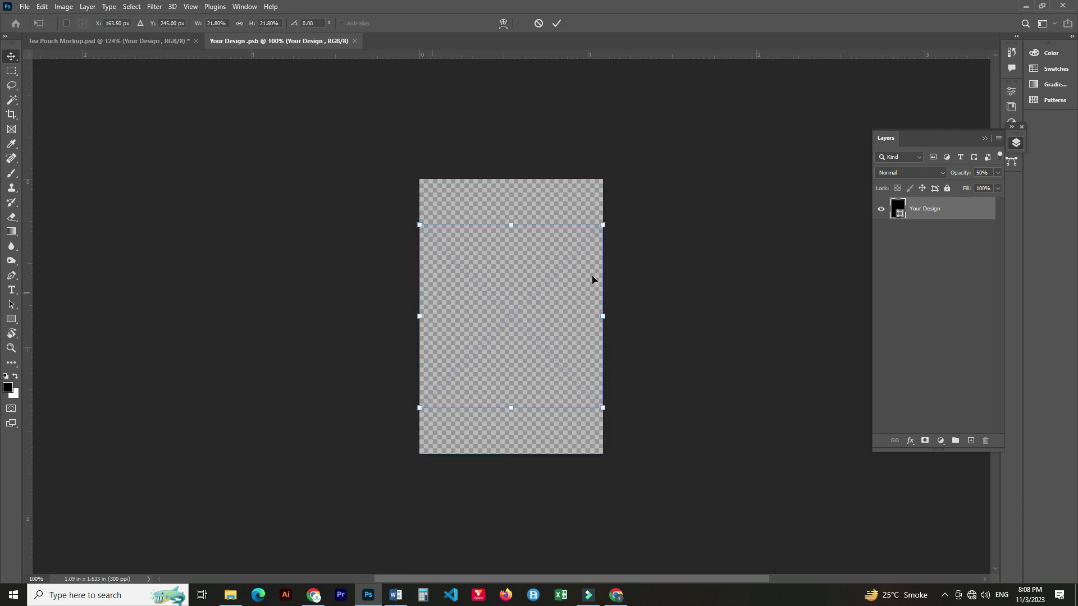
- Stretch the green tea poster to cover the whole Your Design canvas, confirm, and save
drag(511, 224, 511, 180)
drag(511, 408, 511, 460)
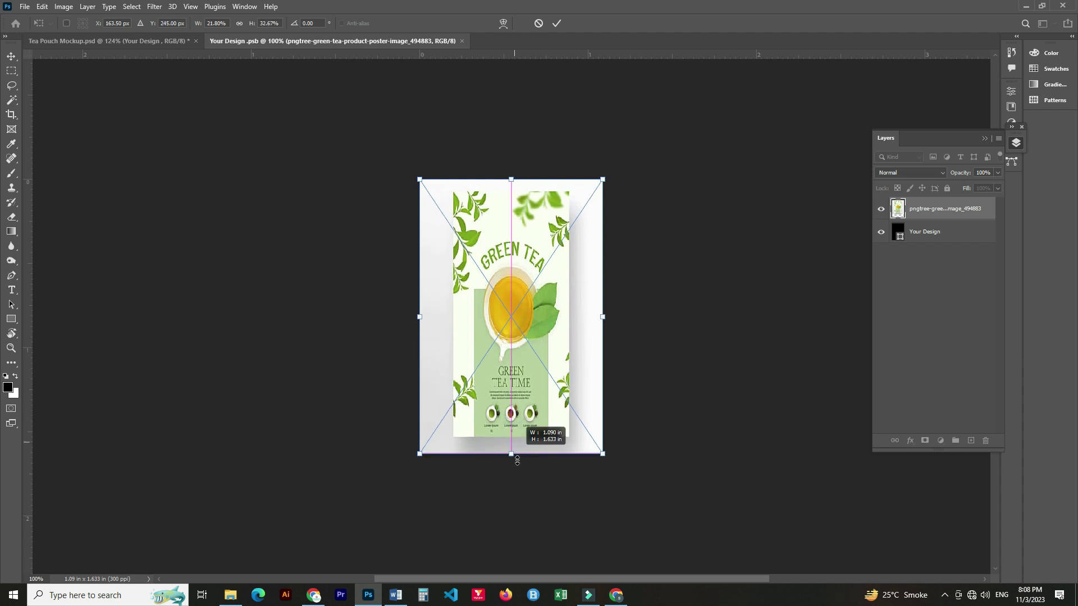
drag(420, 320, 380, 320)
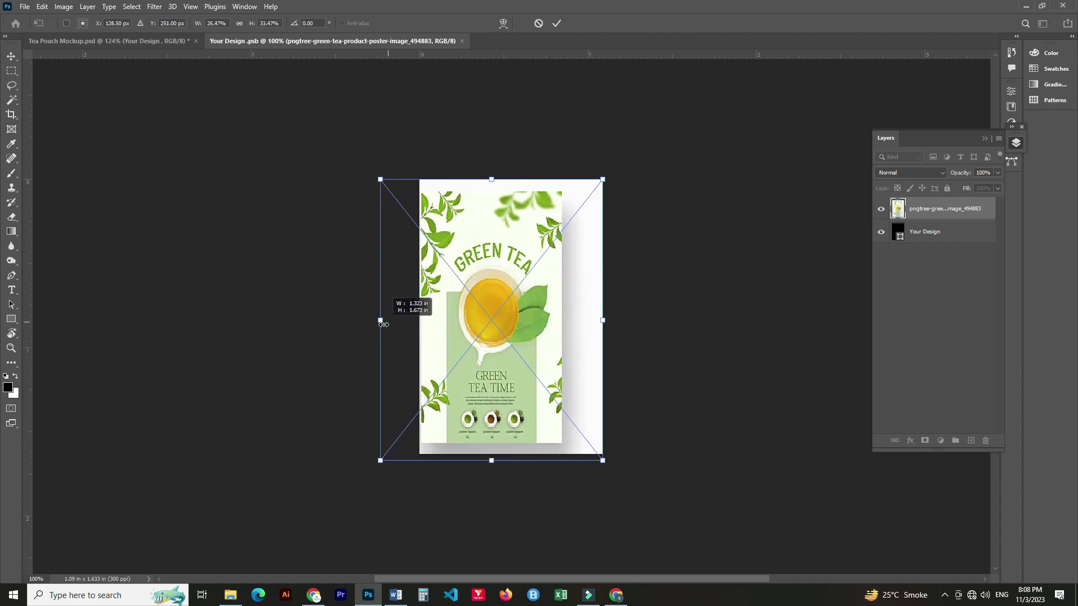
drag(600, 323, 651, 321)
drag(380, 320, 368, 321)
drag(514, 461, 516, 473)
drag(510, 179, 510, 165)
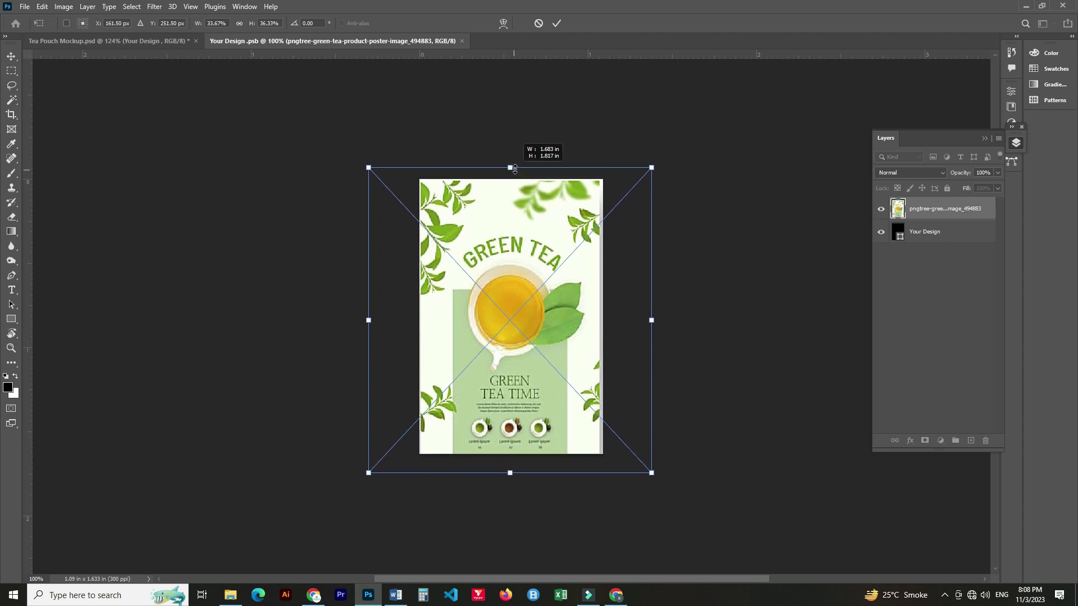
drag(652, 317, 655, 318)
drag(368, 318, 366, 323)
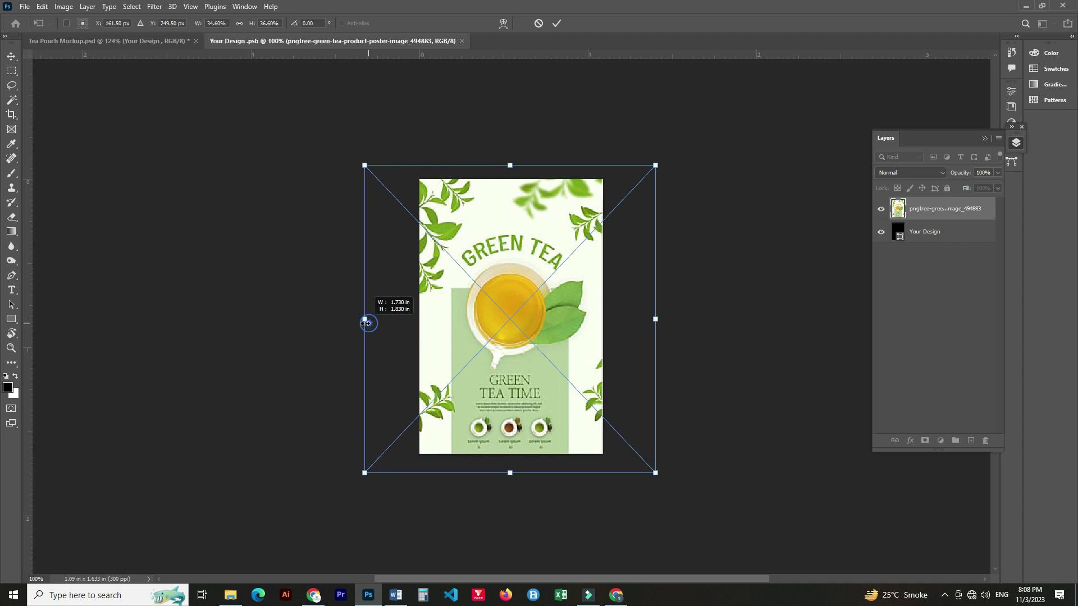
key(Return)
key(ctrl+s)
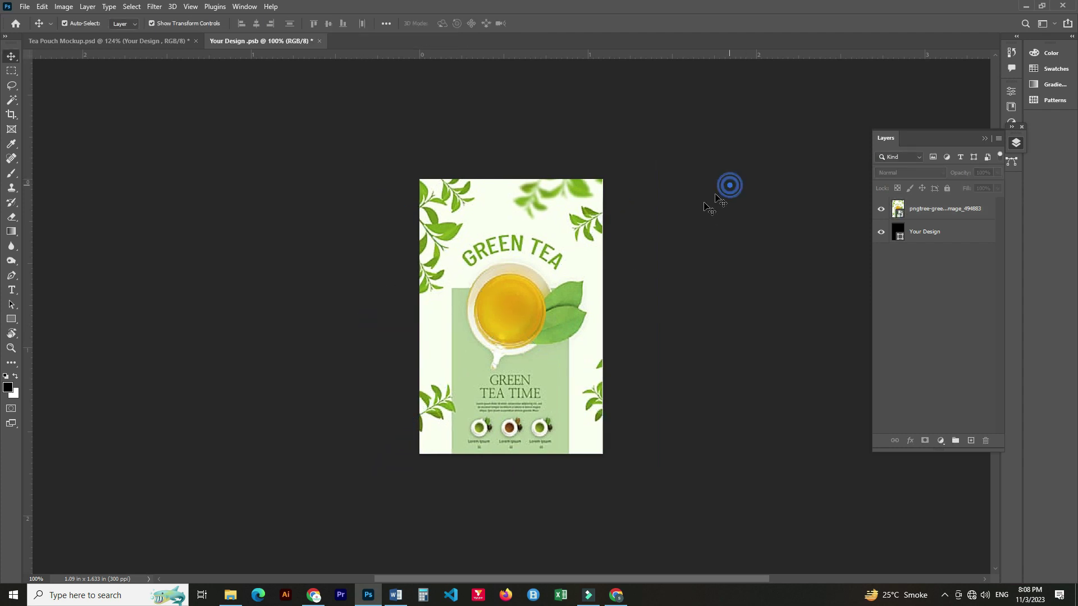
- Back in Tea Pouch Mockup, hide Shape 1 and Color Fill 1, then expand the Tex group
click(162, 41)
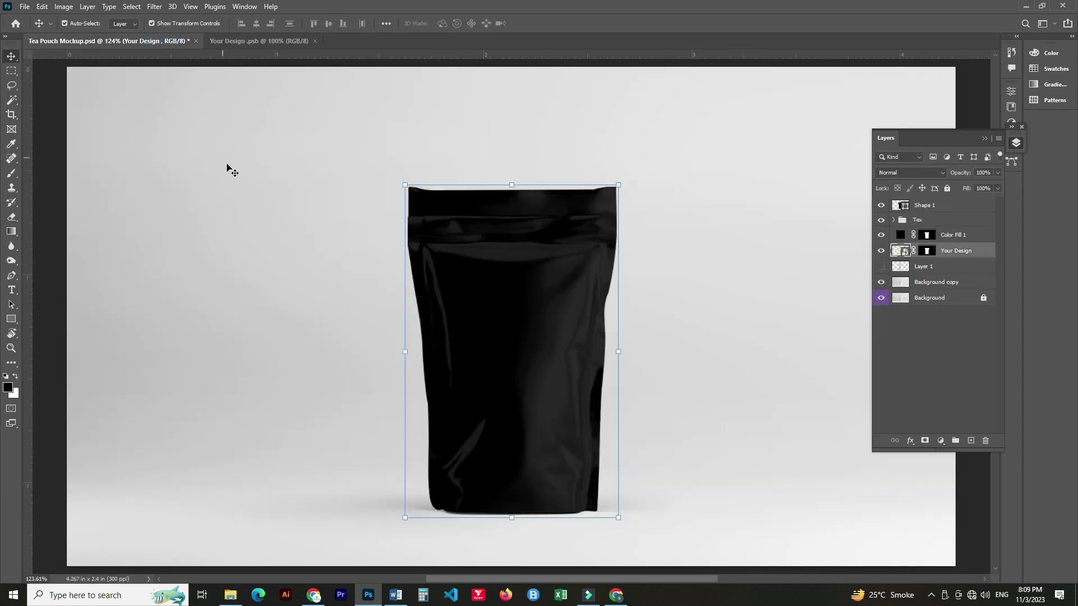
click(881, 205)
click(881, 235)
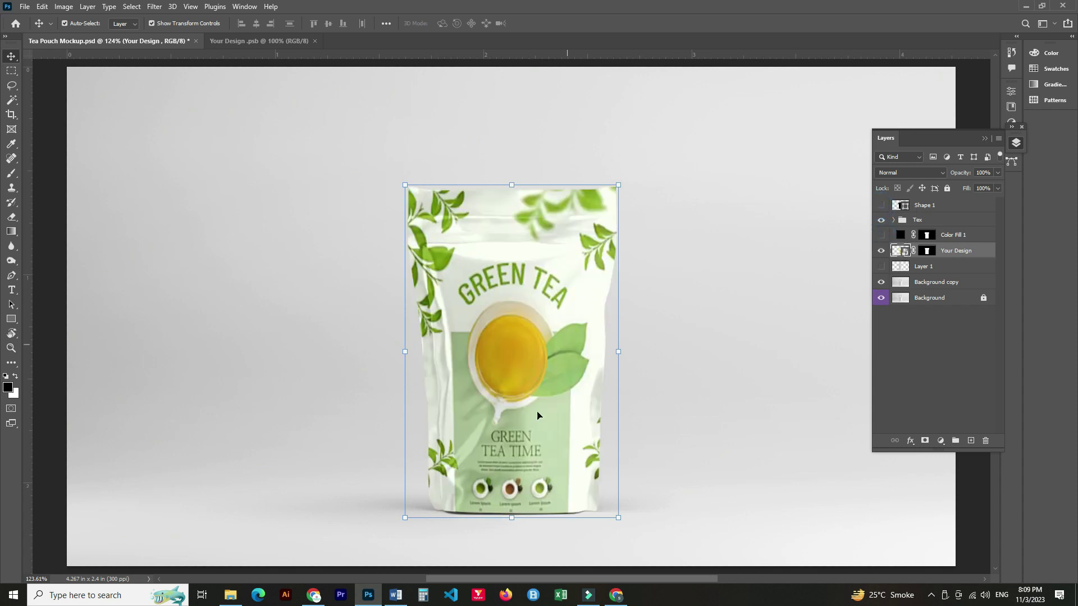
click(705, 393)
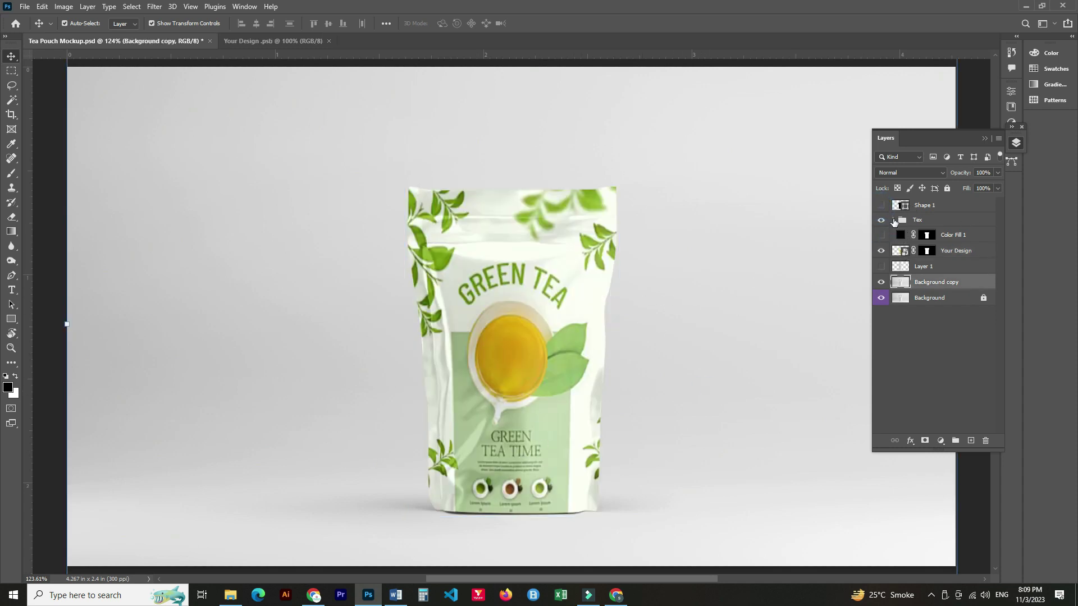
click(894, 220)
click(929, 266)
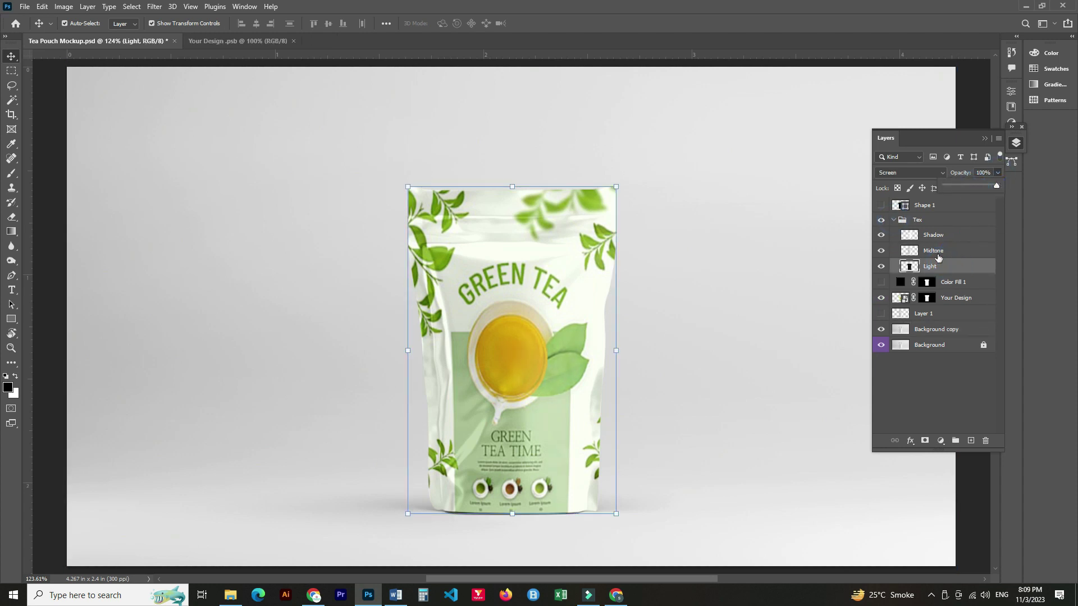
- Experiment with the Shadow texture layer's opacity, leaving it at 100%
click(934, 235)
drag(999, 186, 980, 187)
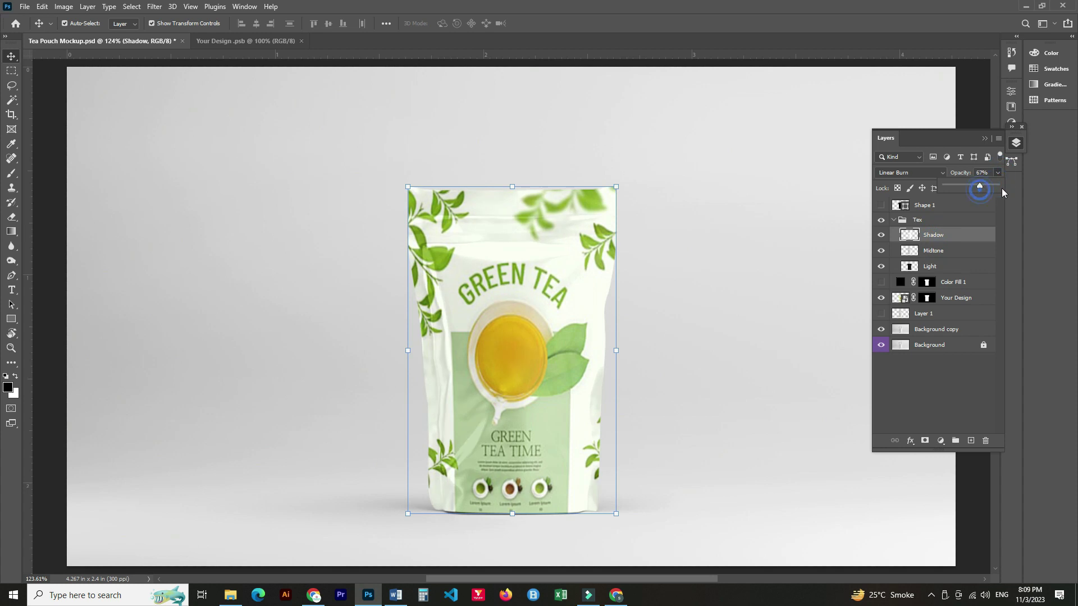
click(943, 234)
click(997, 172)
drag(985, 185, 1003, 185)
click(946, 234)
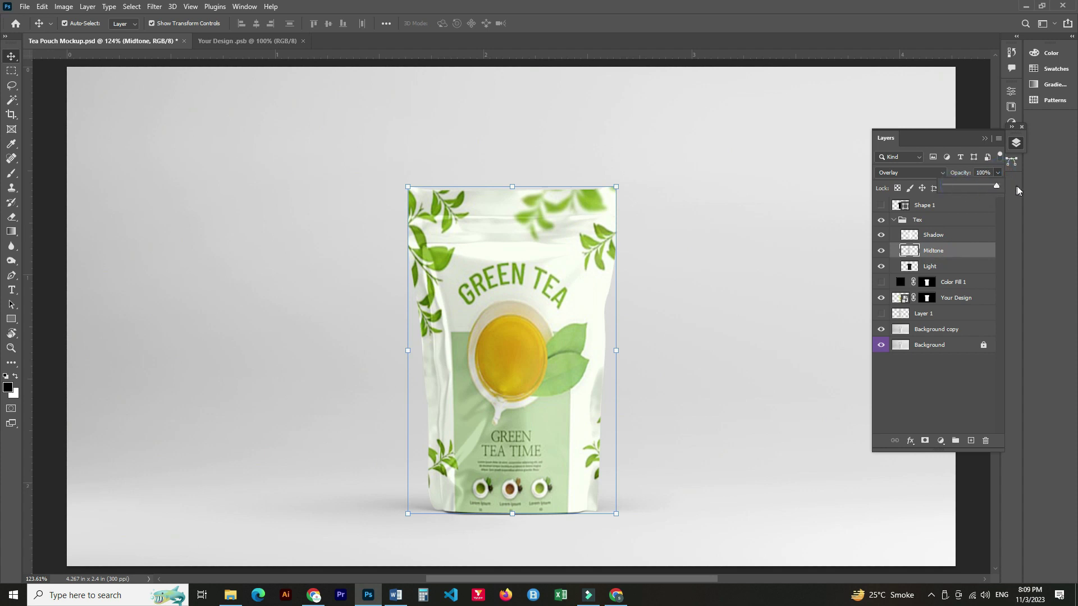
- Lower the Midtone opacity, duplicate the Shadow layer, and collapse the Tex group
drag(1016, 187, 959, 187)
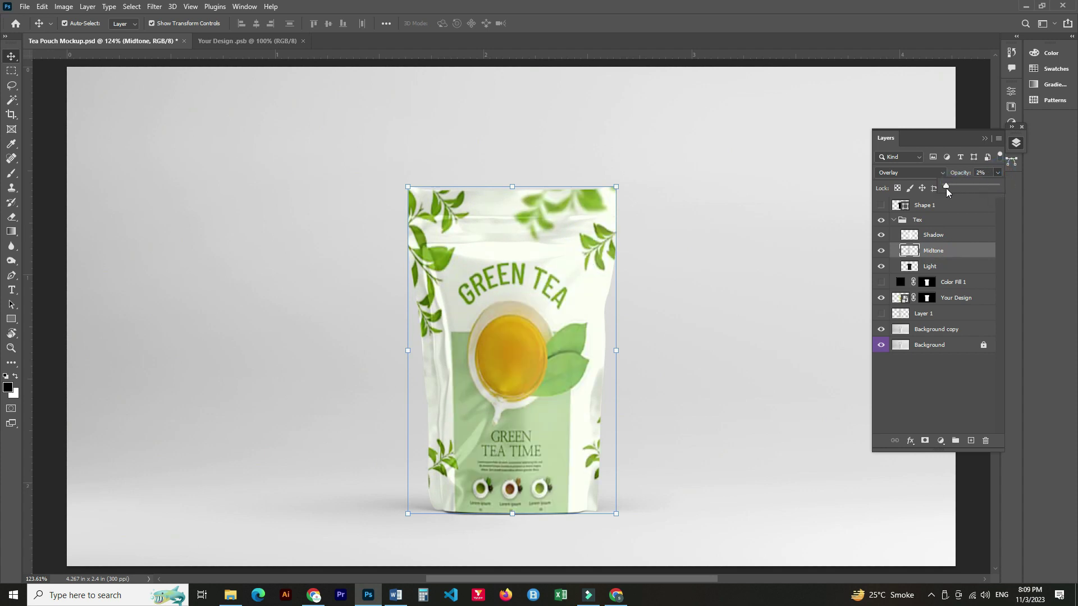
click(943, 238)
key(ctrl+j)
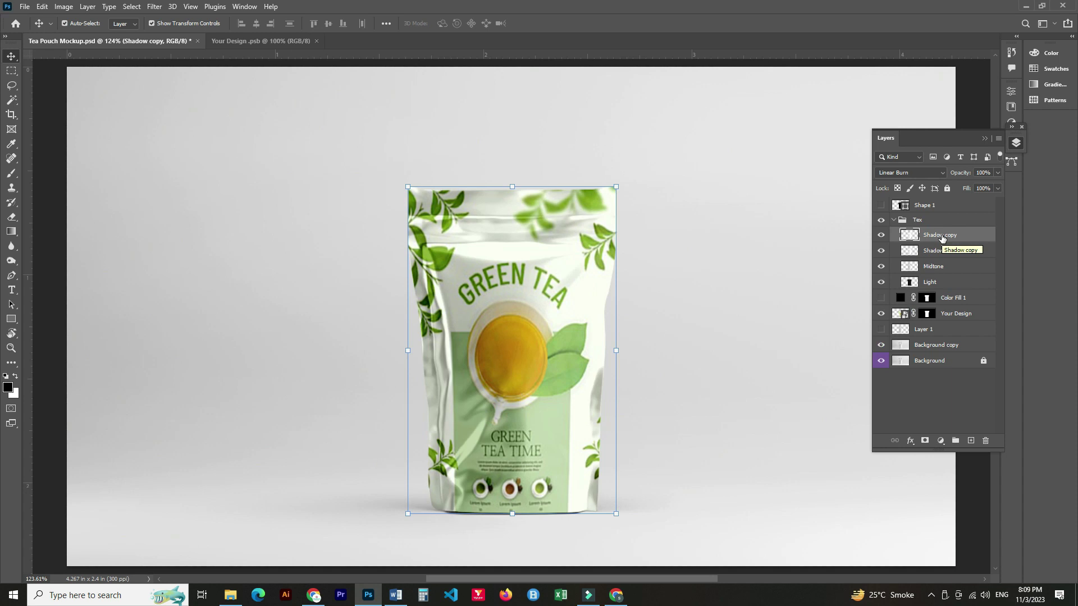
click(895, 220)
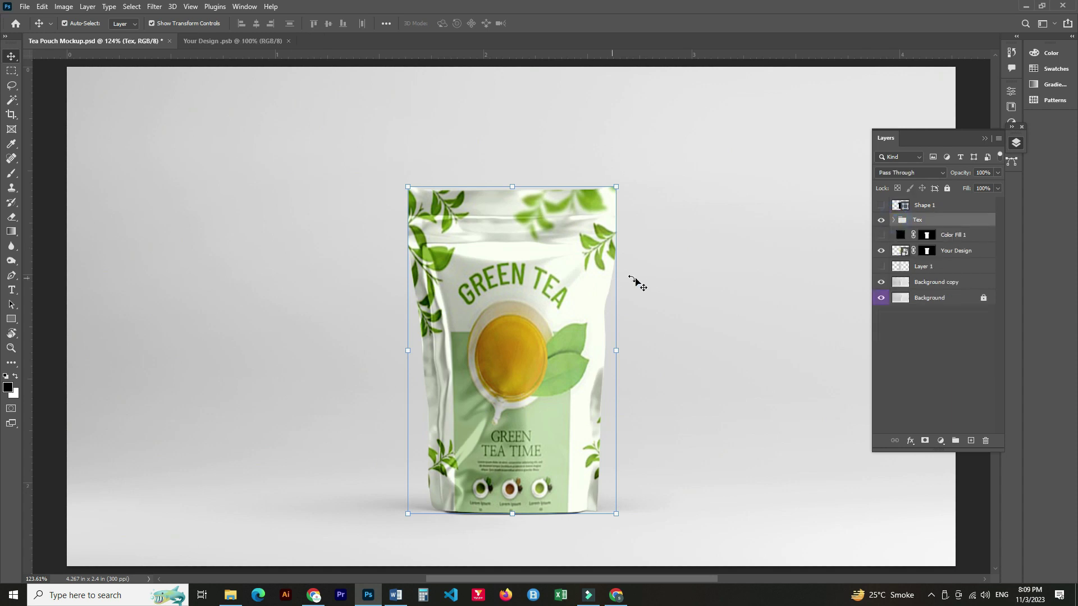